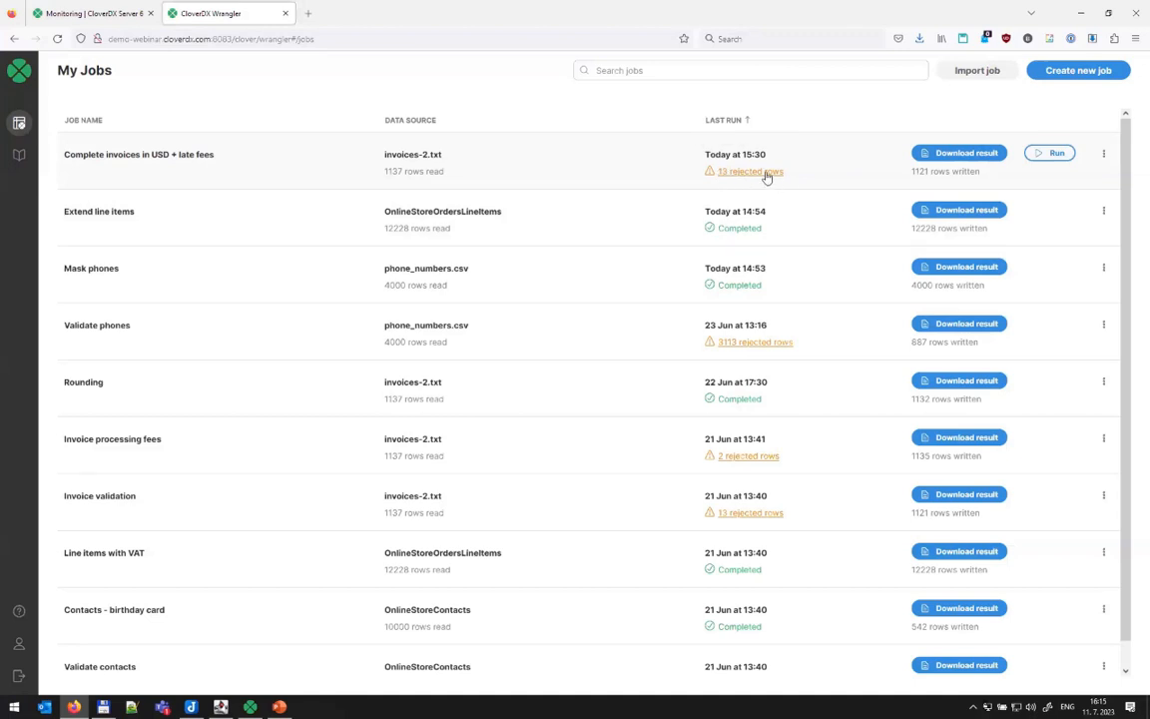
Review the rejected rows of the 'Complete invoices in USD + late fees' run per column and per step, and open its Lowercase 'Invoice currency' step
left_click(738, 173)
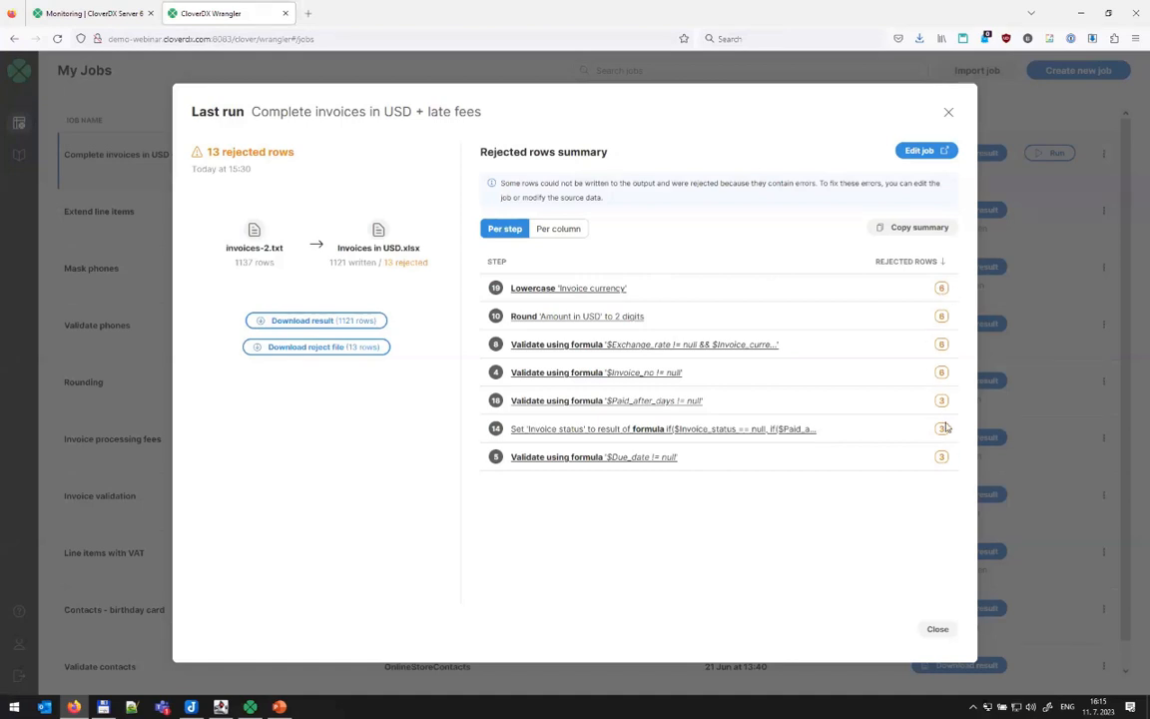
left_click(565, 231)
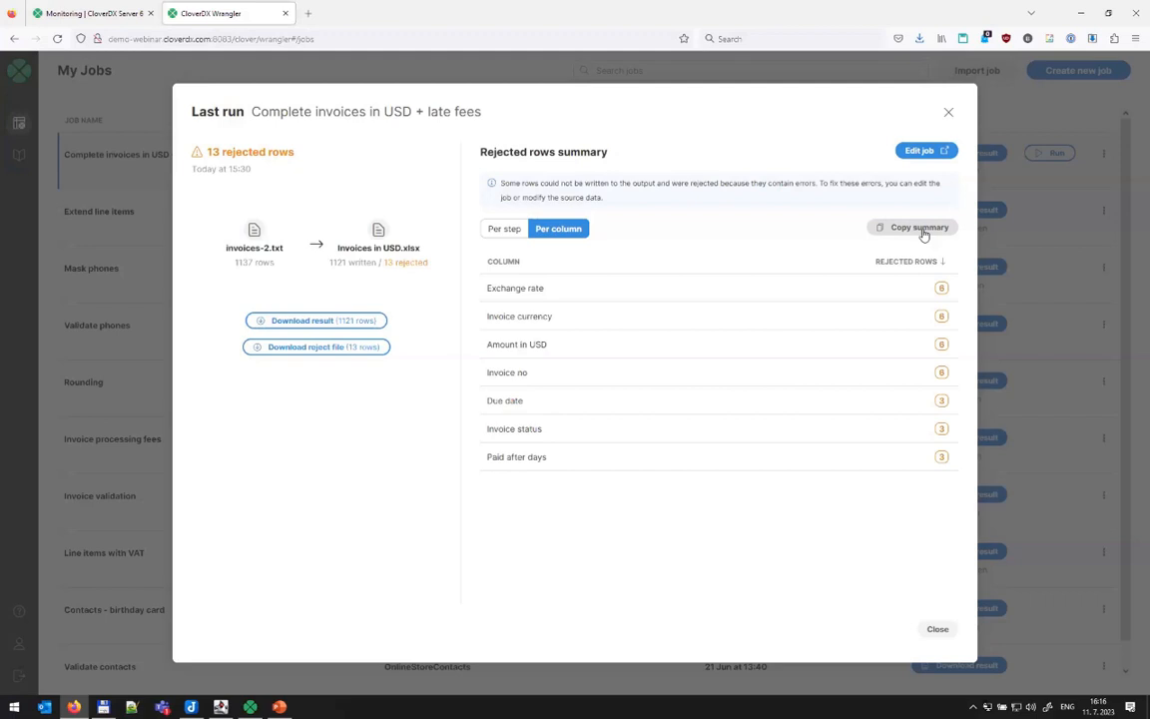
left_click(511, 233)
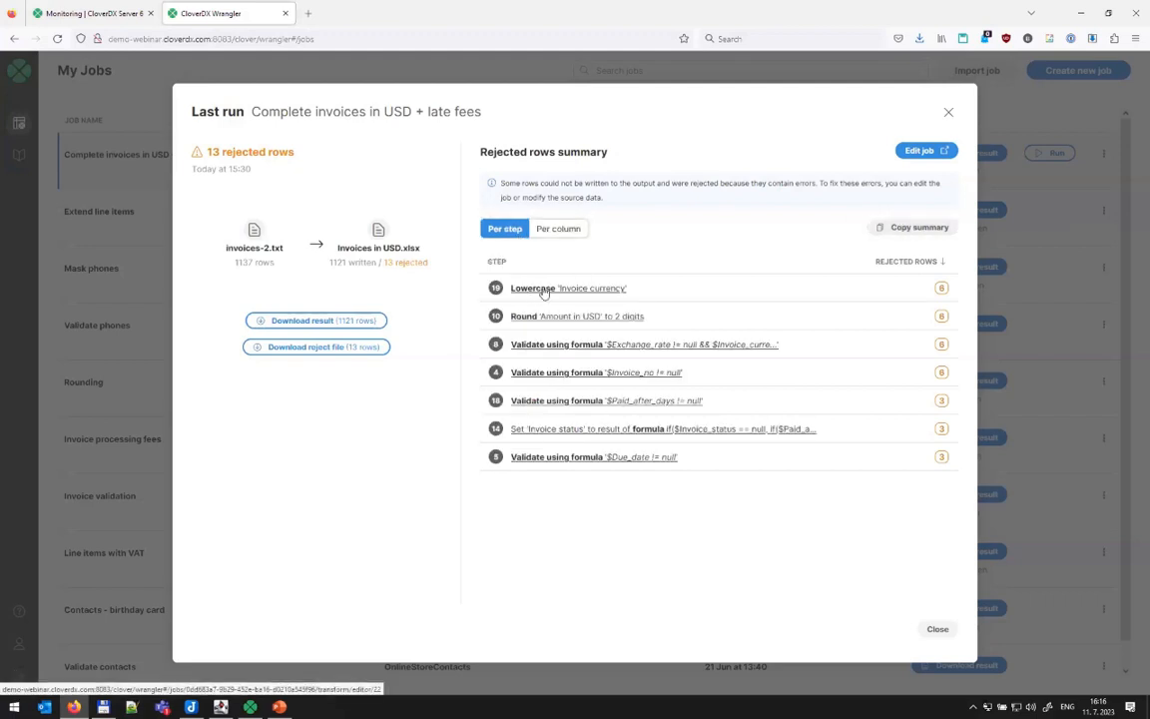
left_click(544, 288)
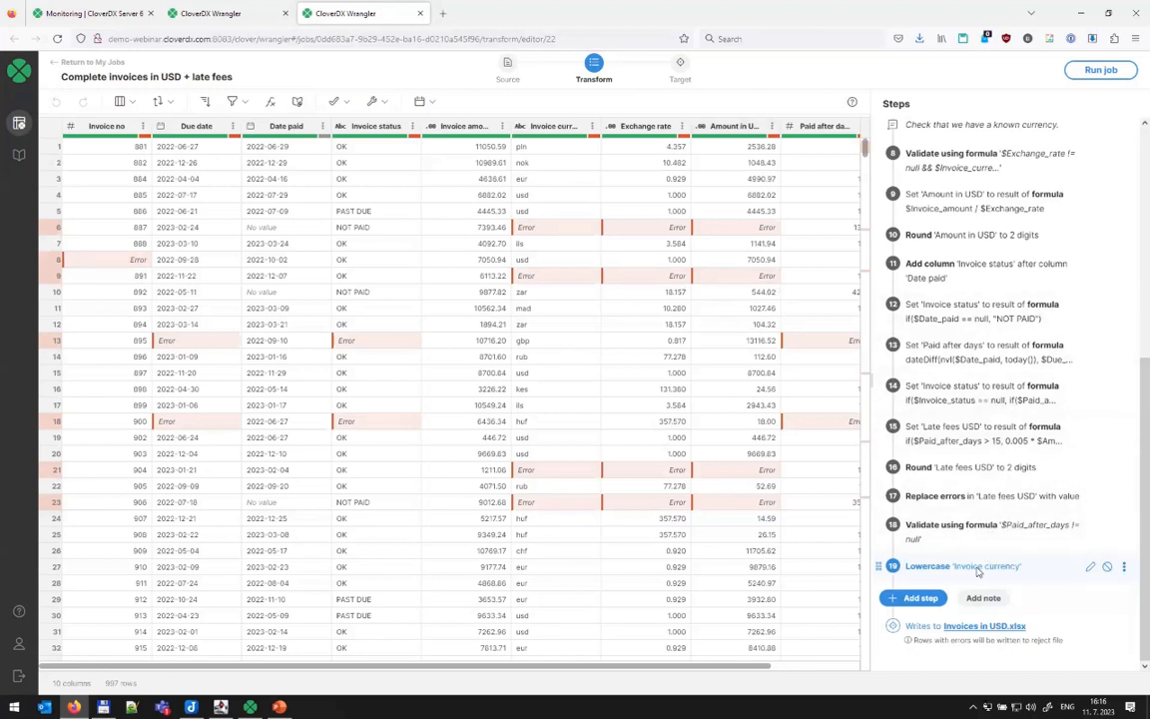
Preview the data at the '$Invoice_no != null' validation step and look through the rows for invoice number errors
scroll(978, 571, "up", 5)
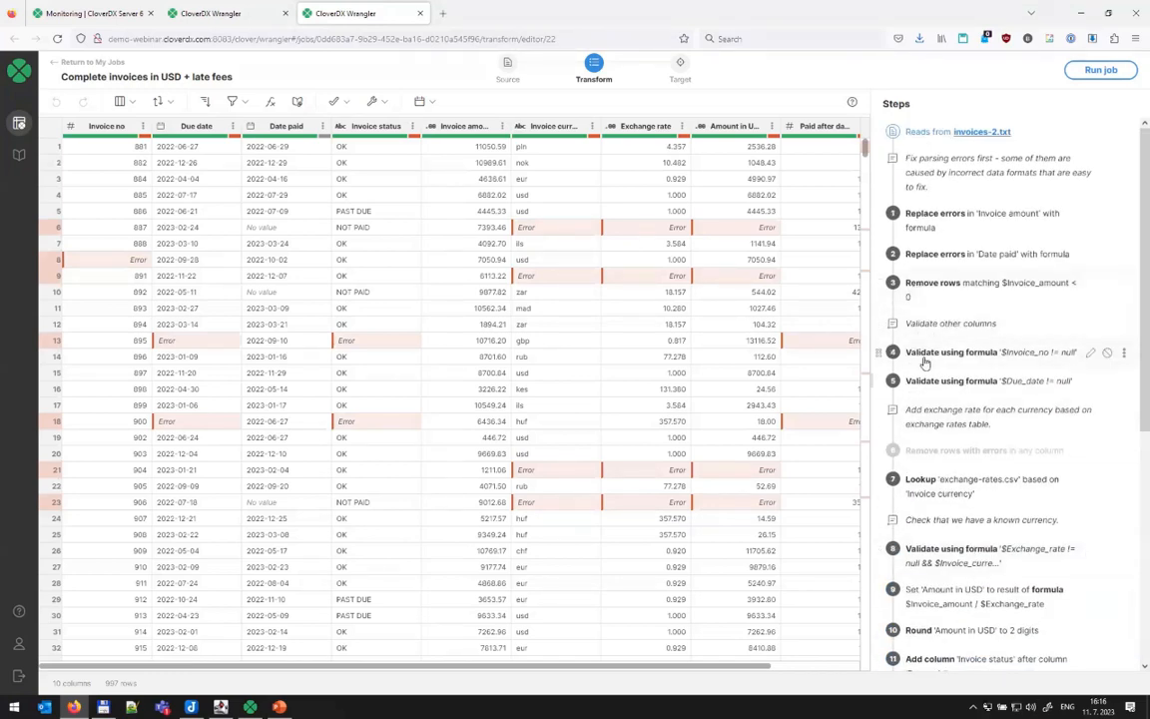
left_click(925, 355)
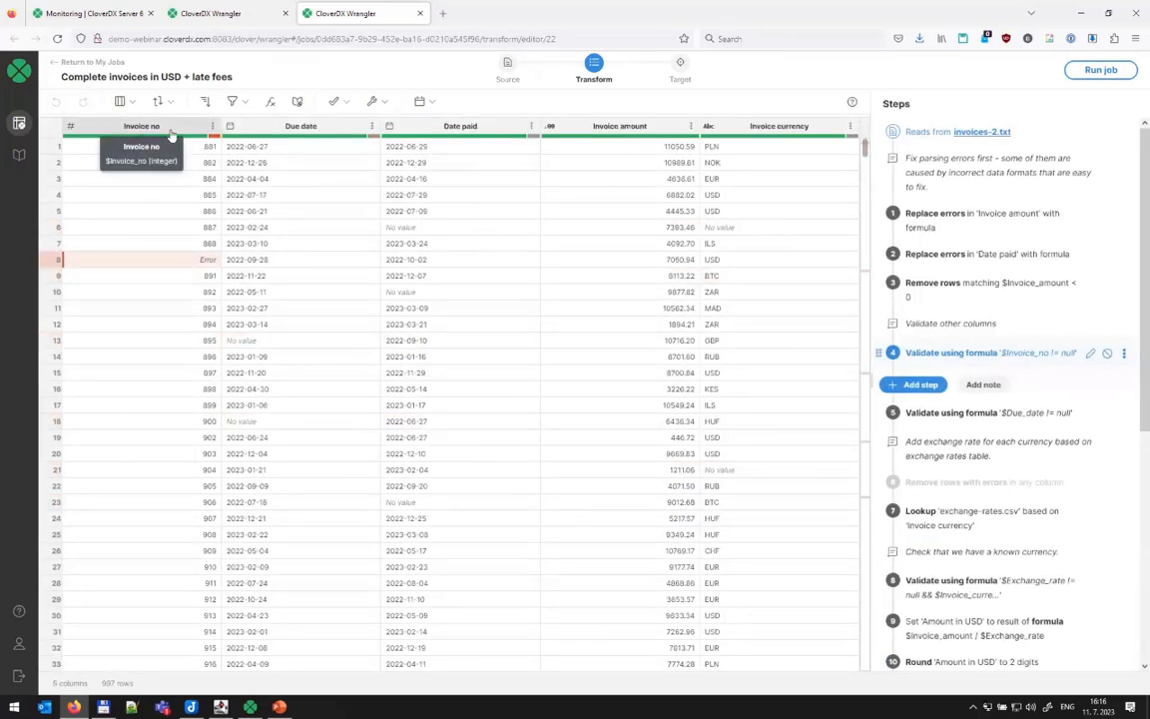
mouse_move(202, 261)
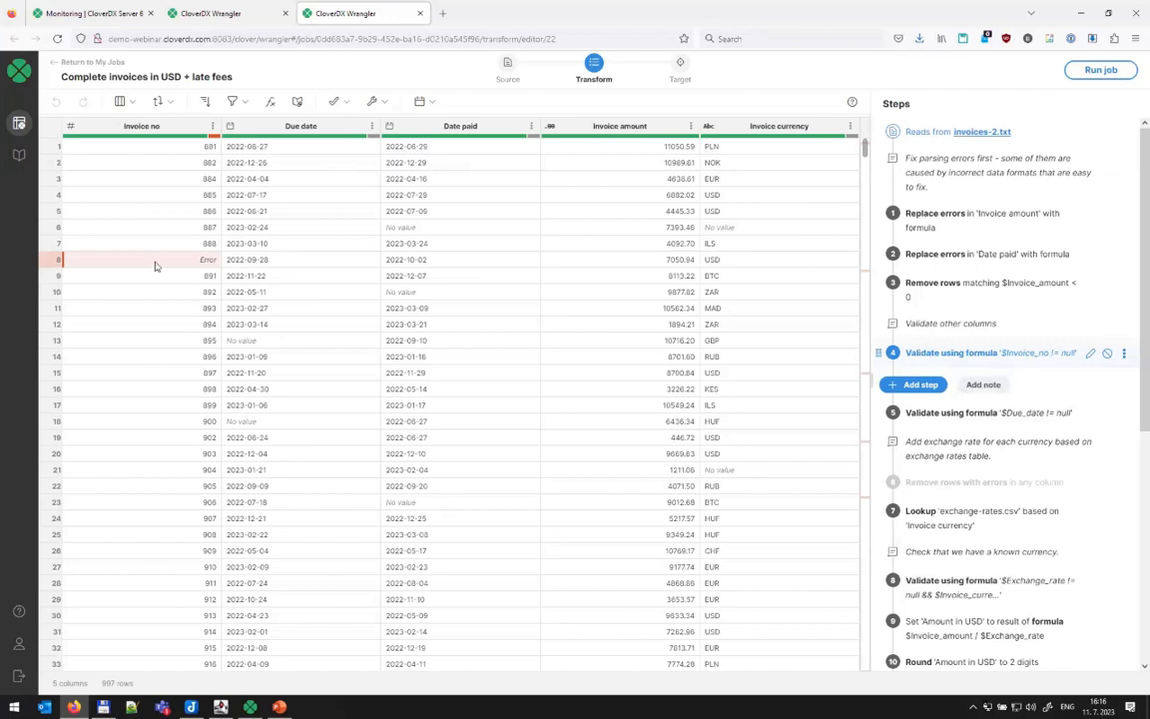
scroll(152, 263, "down", 10)
scroll(152, 263, "down", 20)
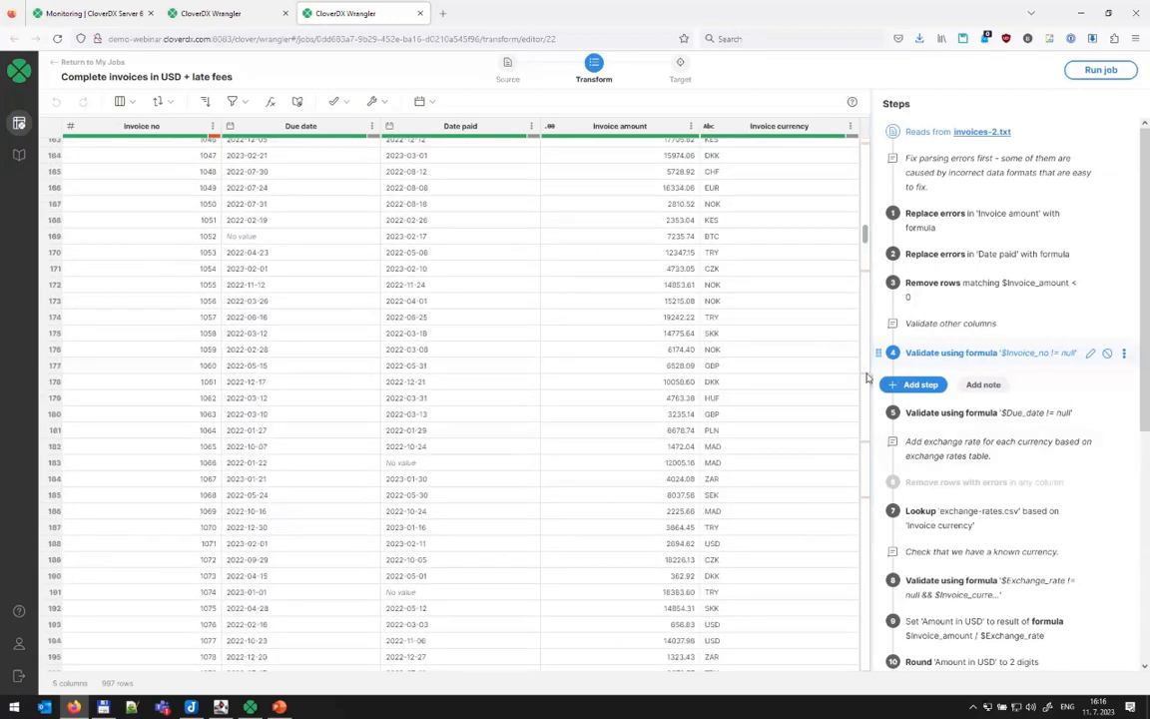
scroll(784, 344, "down", 20)
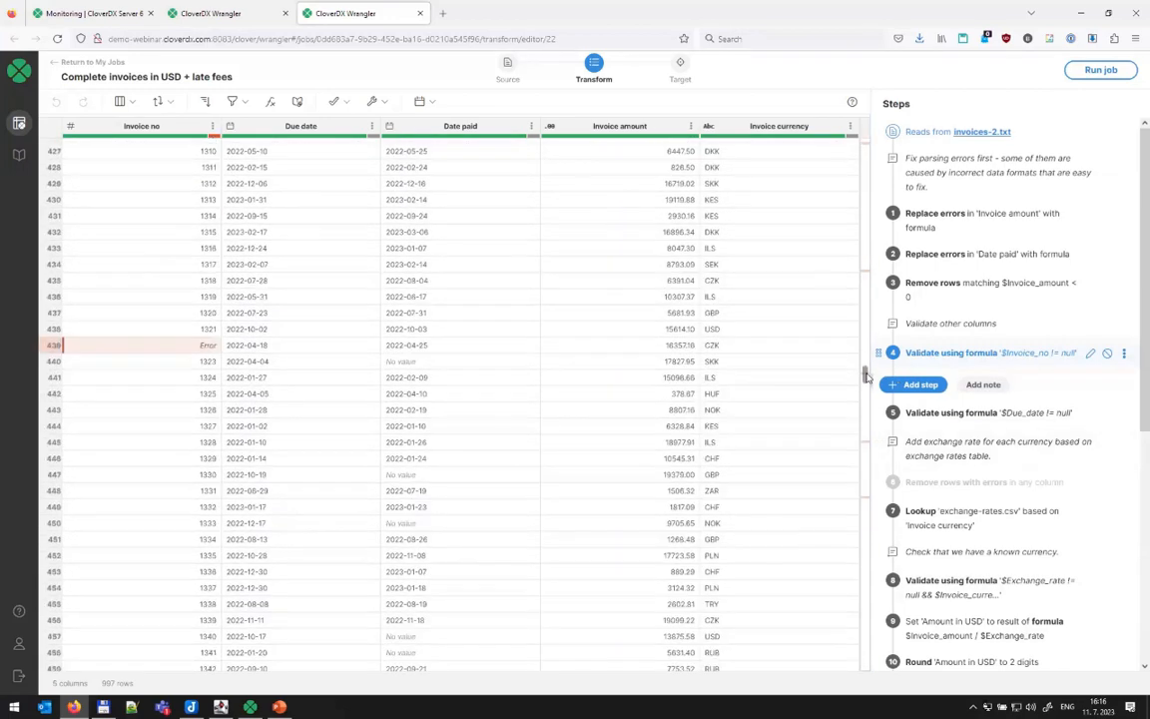
Preview the data at the '$Due_date != null' validation step and at the exchange rate validation step
left_click(928, 415)
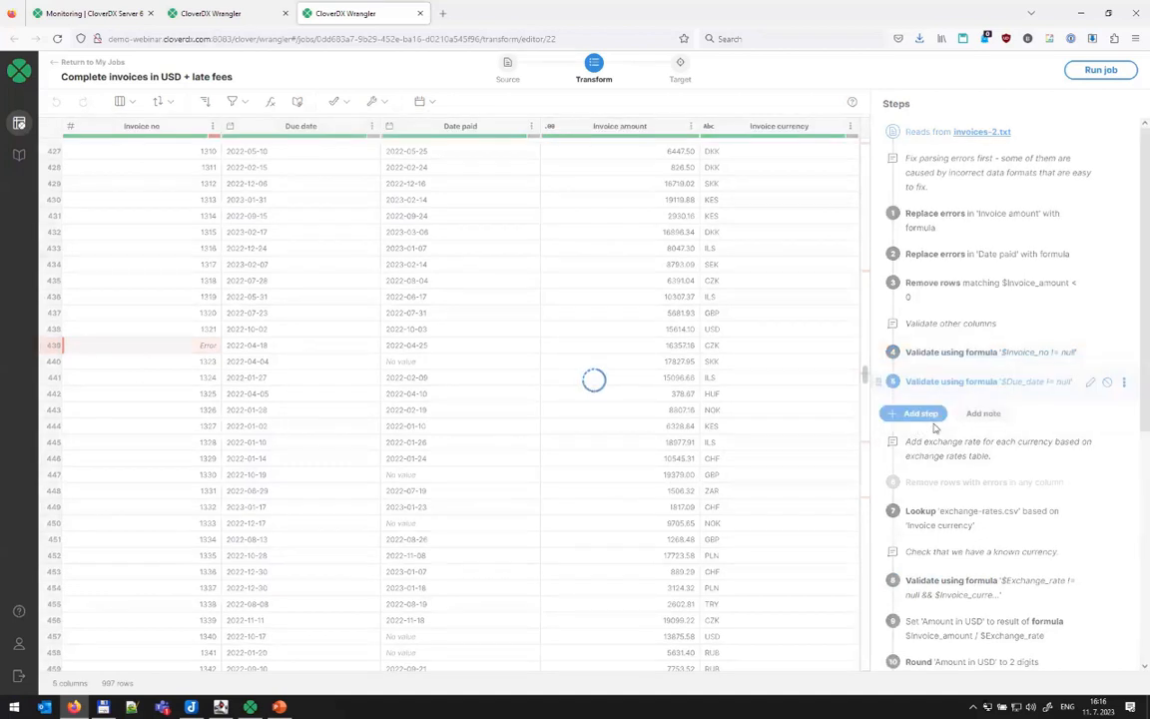
scroll(962, 499, "down", 1)
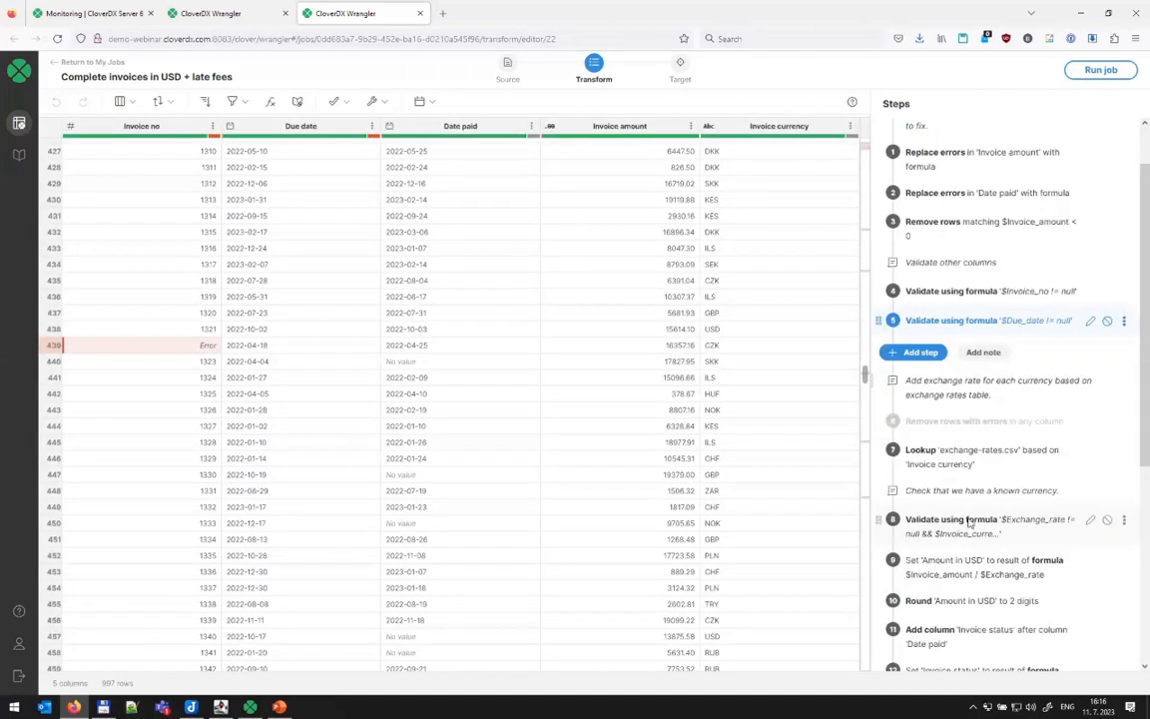
left_click(965, 519)
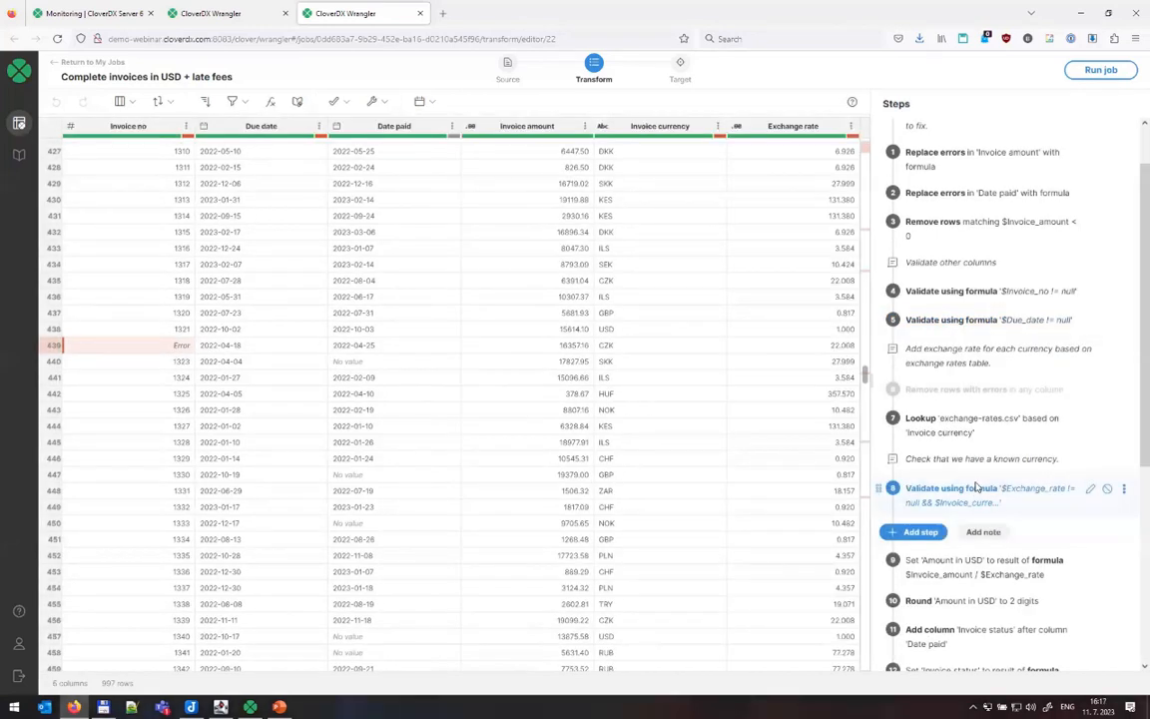
Preview the data at the final Lowercase 'Invoice currency' step, starting from the first rows of the table
scroll(936, 404, "down", 1)
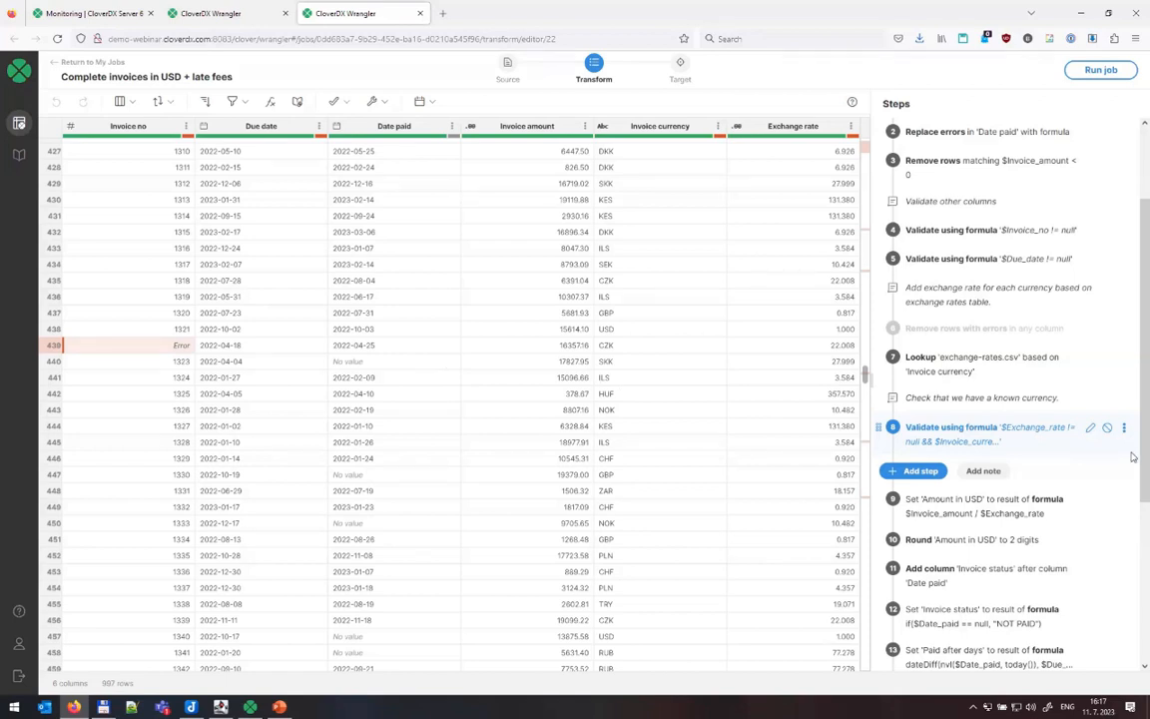
scroll(988, 499, "down", 2)
scroll(988, 509, "down", 3)
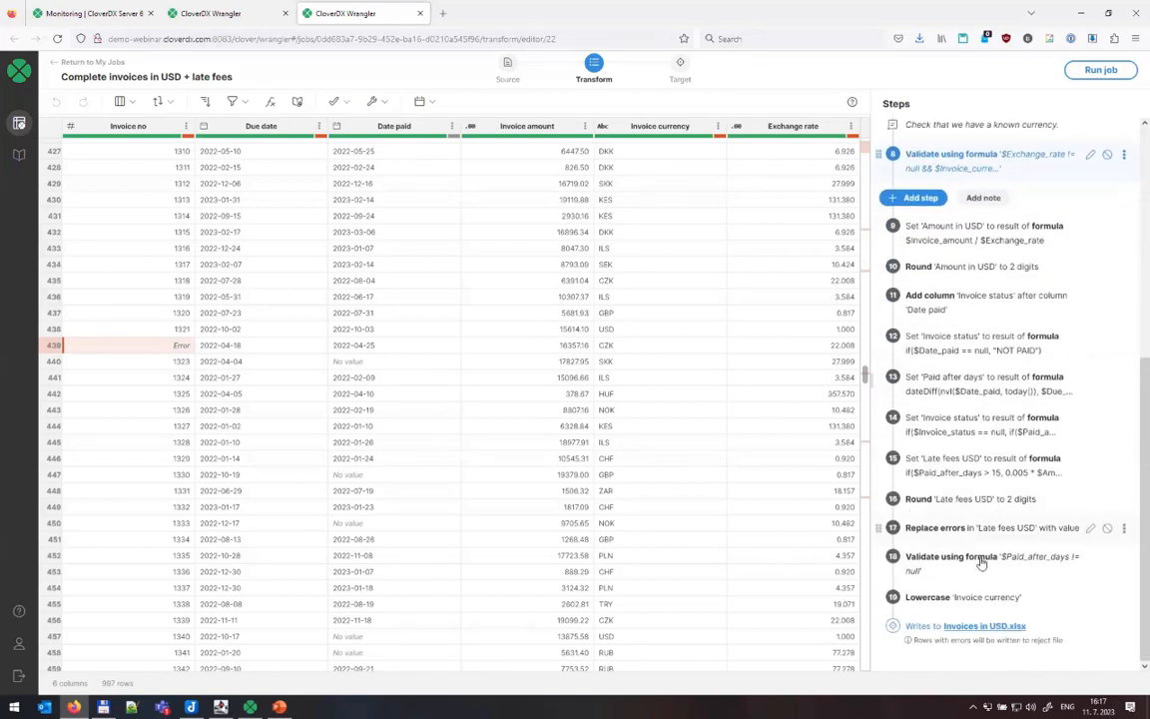
left_click(976, 600)
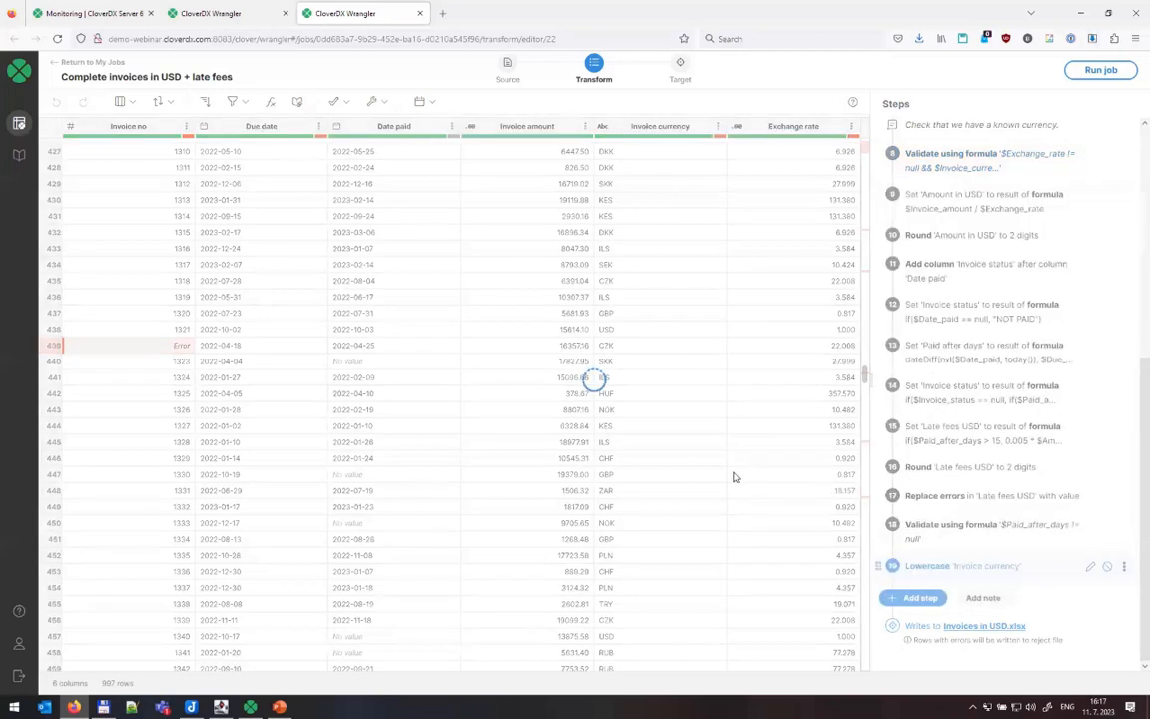
scroll(517, 319, "up", 10)
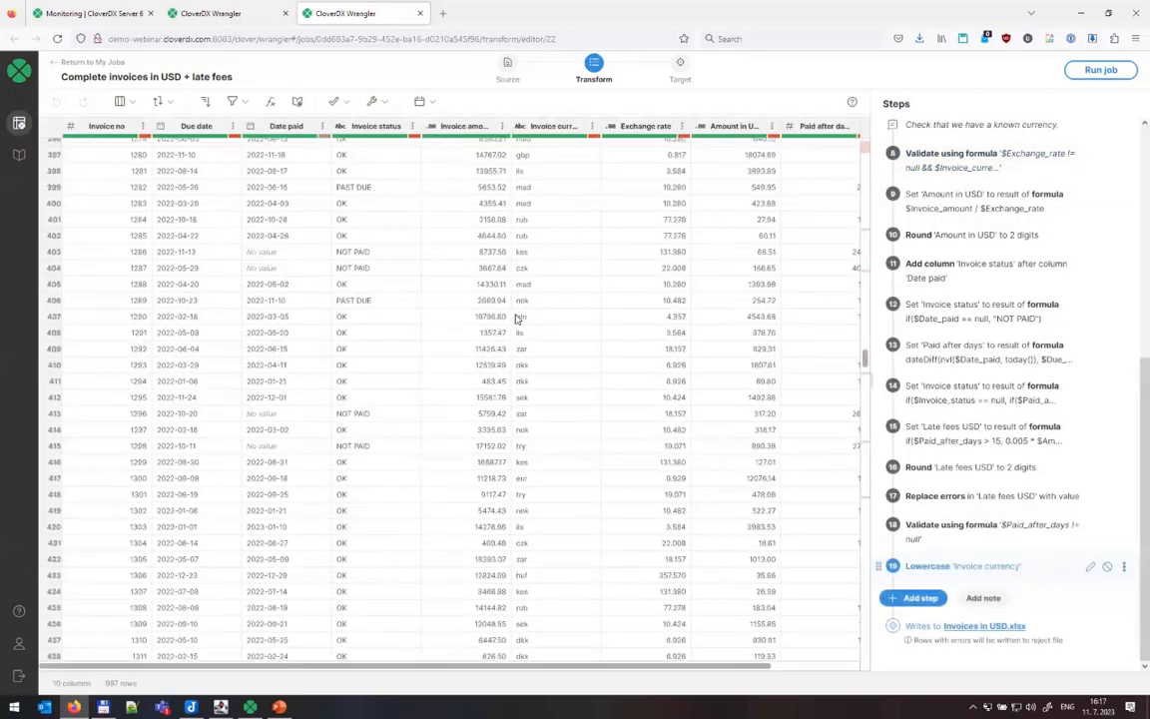
left_click_drag(864, 329, 864, 148)
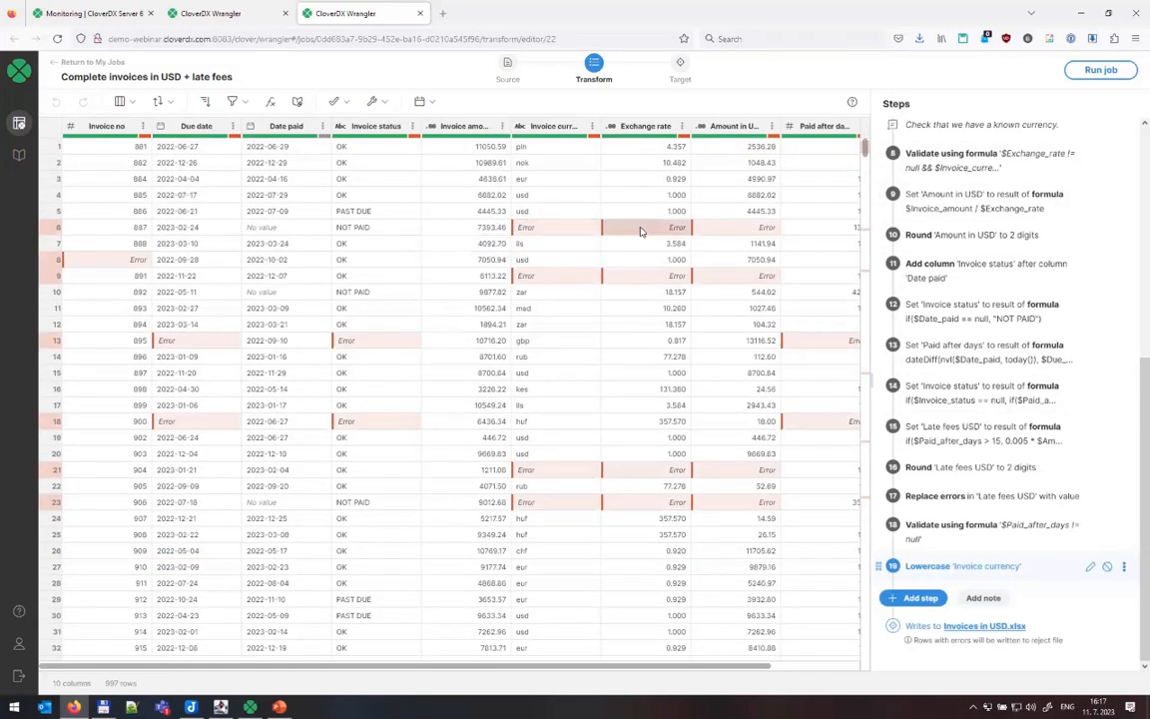
Read the error details of row 6 in the amount, currency and exchange rate columns, and widen the Amount in USD column
mouse_move(752, 232)
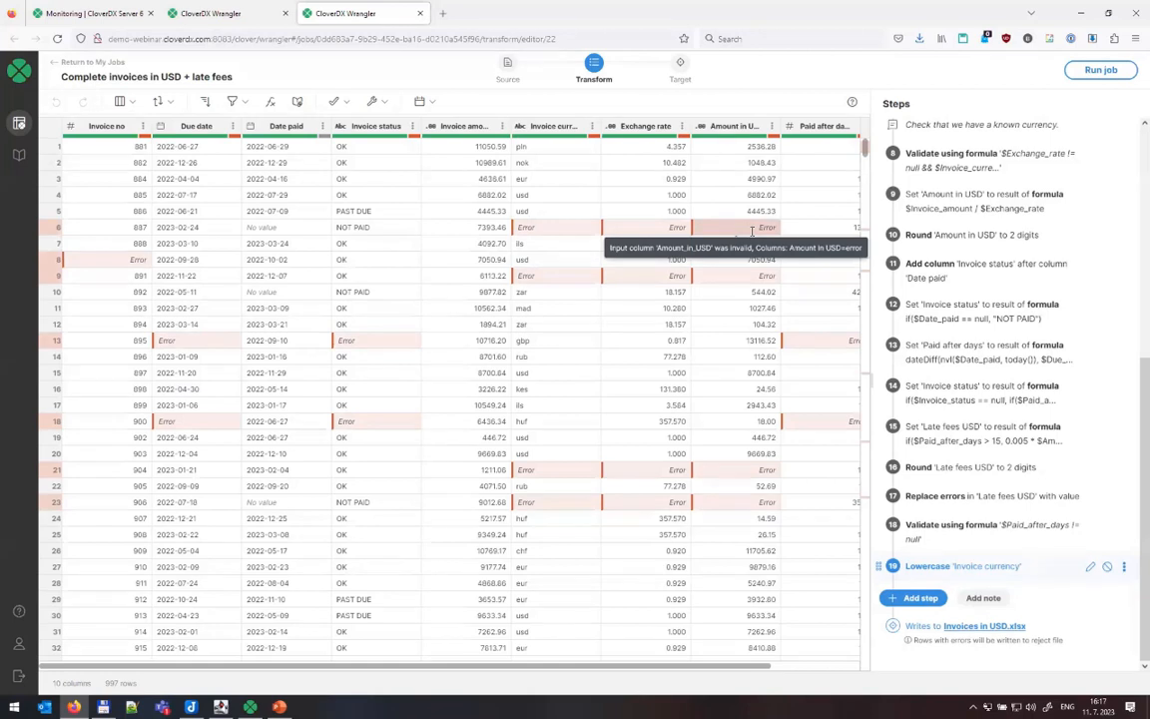
mouse_move(572, 231)
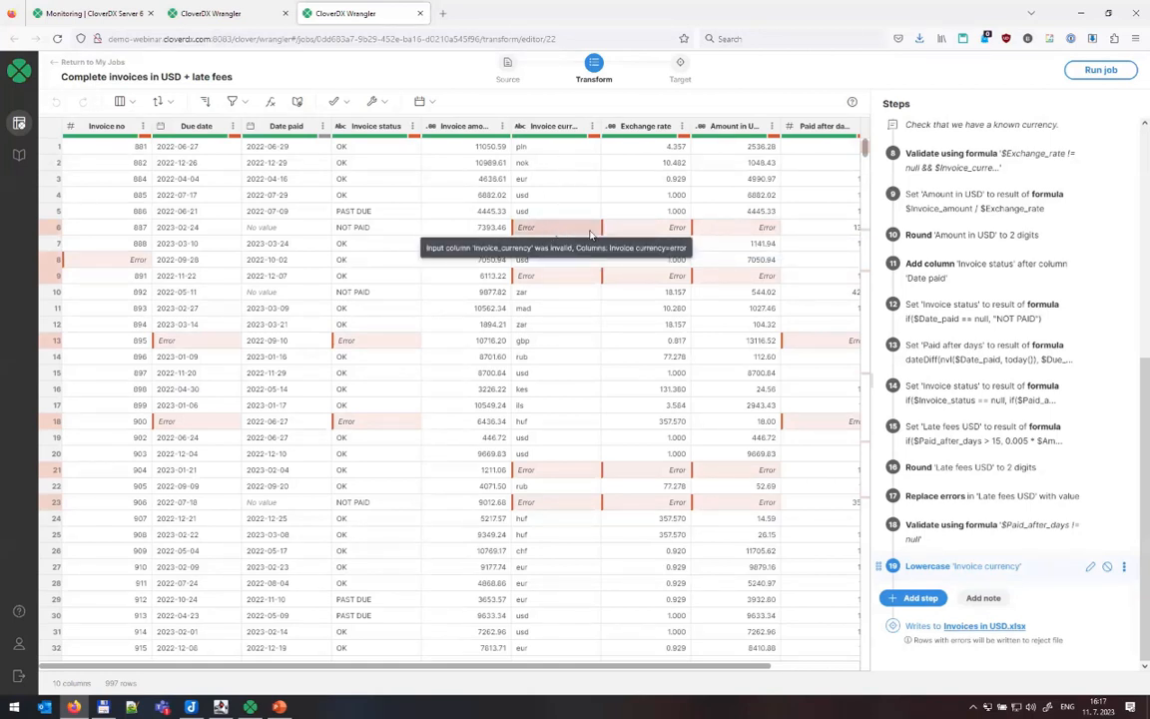
mouse_move(689, 232)
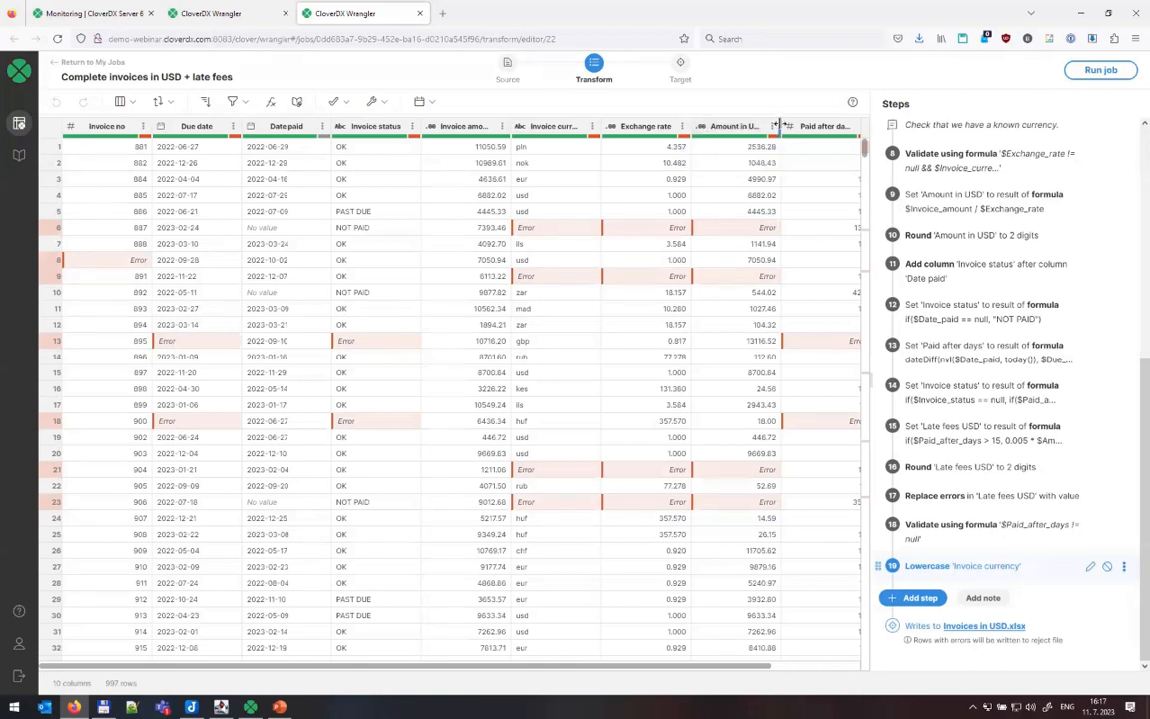
left_click_drag(779, 125, 798, 126)
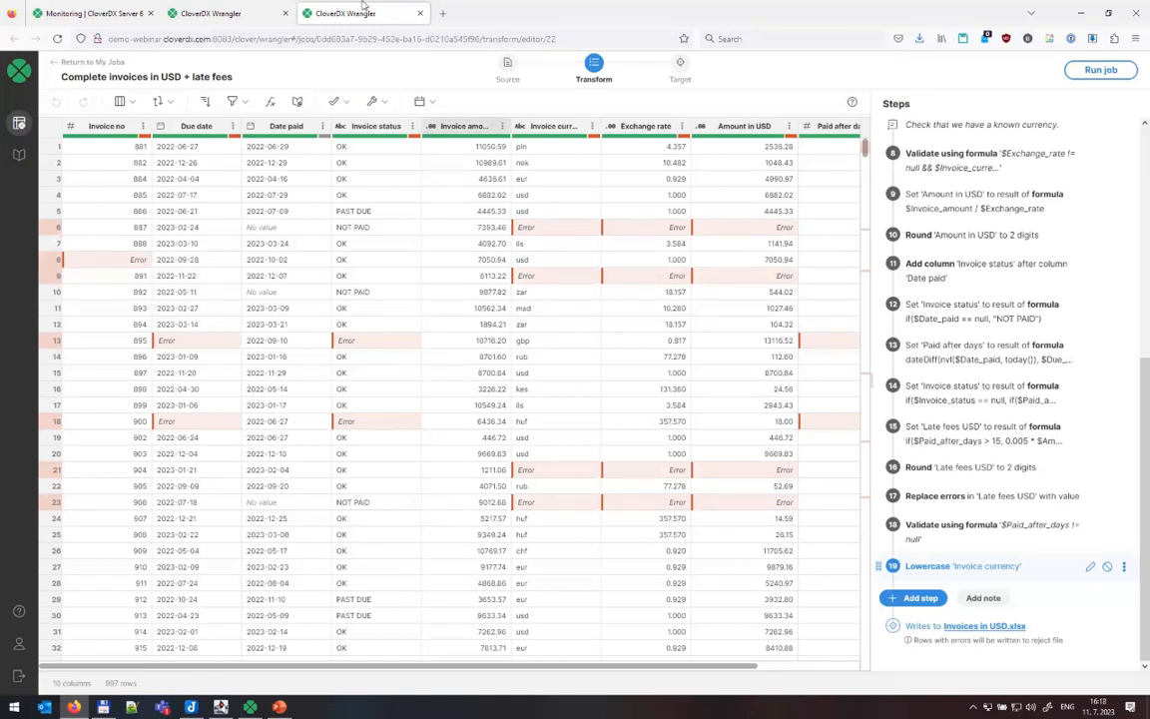
Download the reject file from the last run's summary, open it in Excel and bring the workbook window into full view
left_click(90, 14)
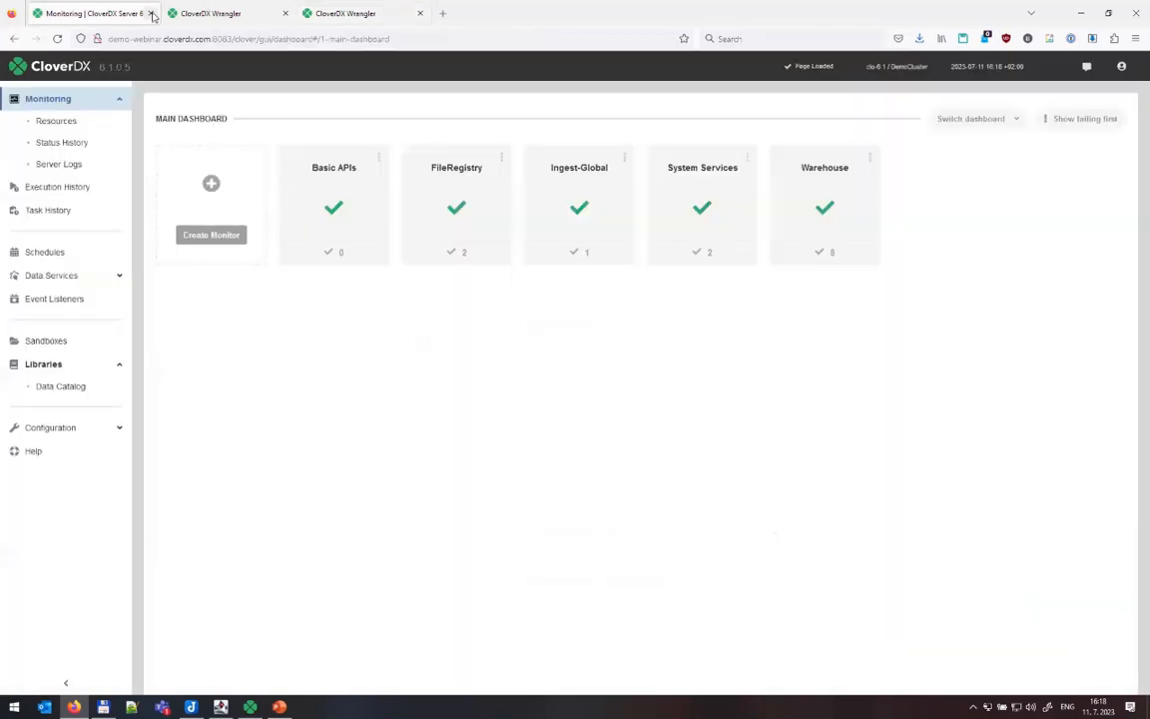
left_click(205, 13)
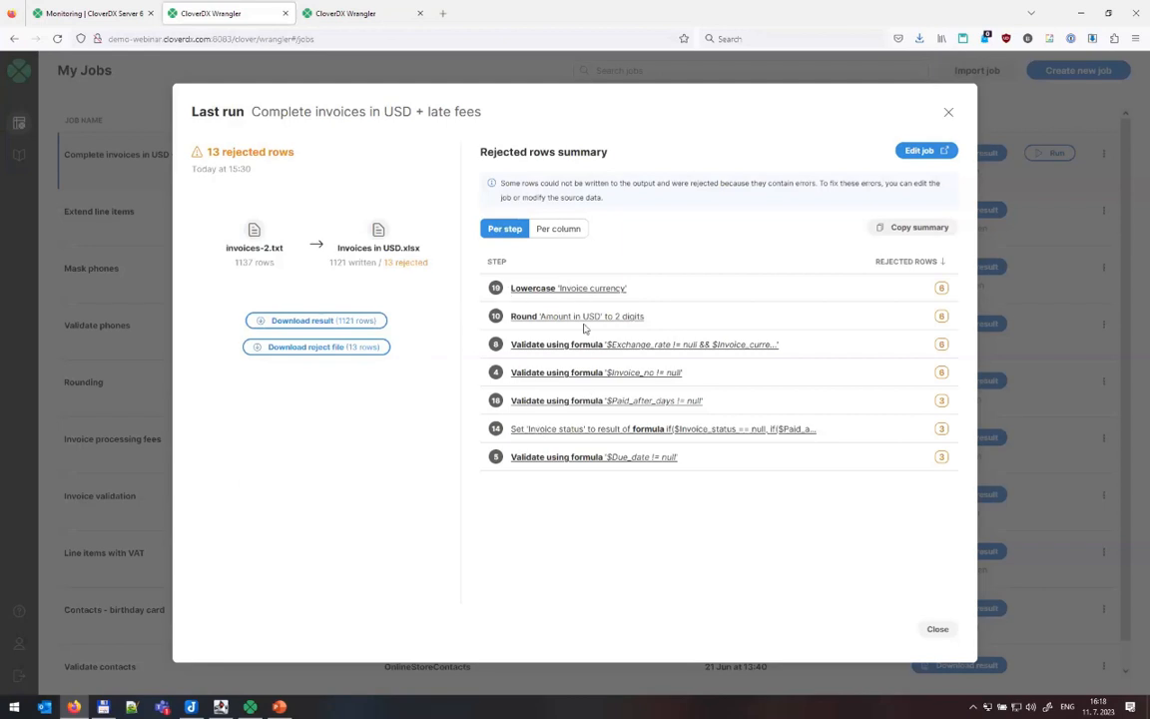
left_click(356, 348)
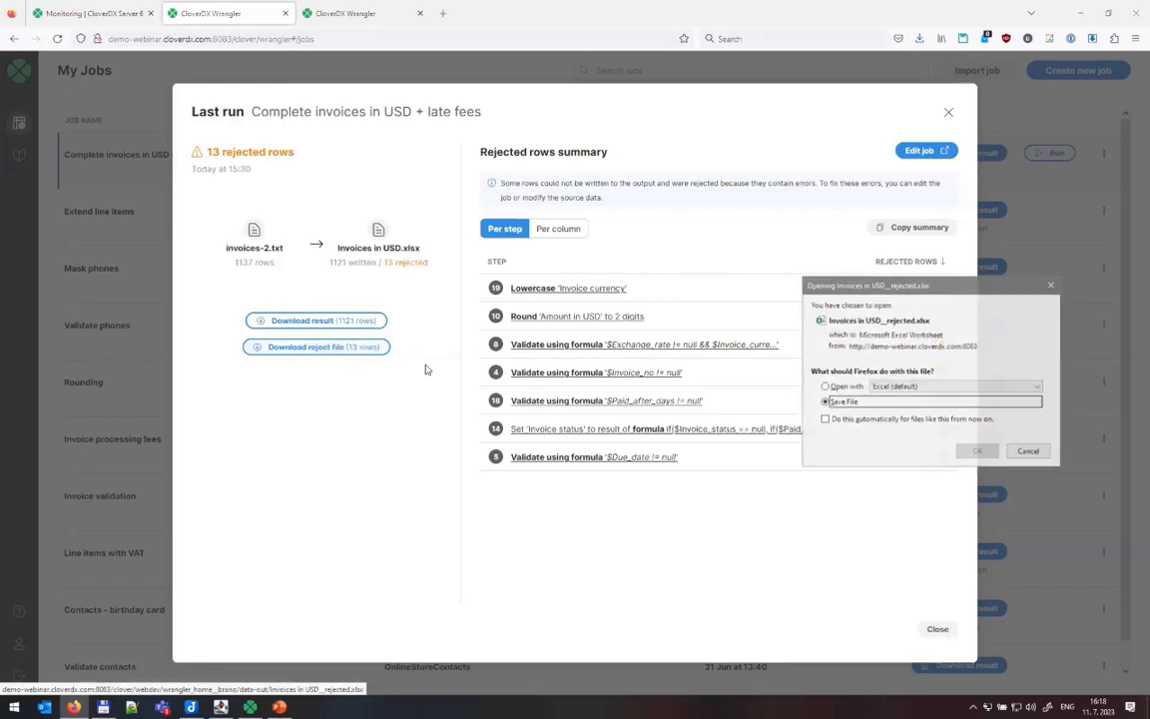
left_click(849, 386)
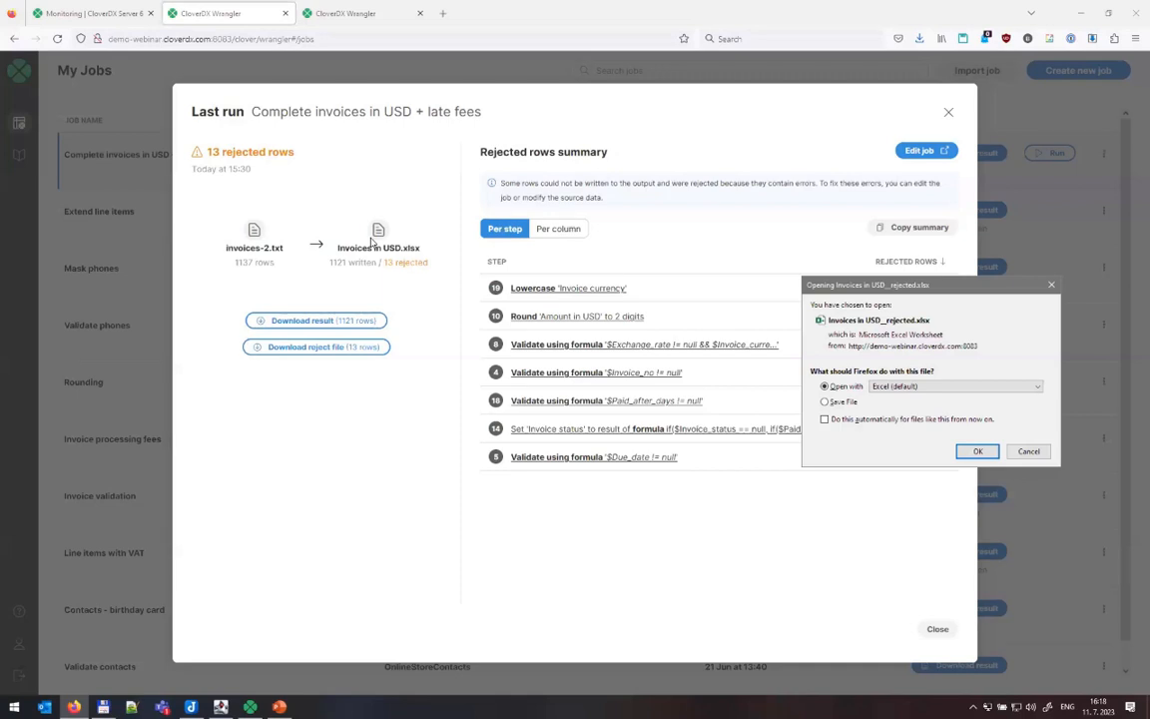
left_click(978, 451)
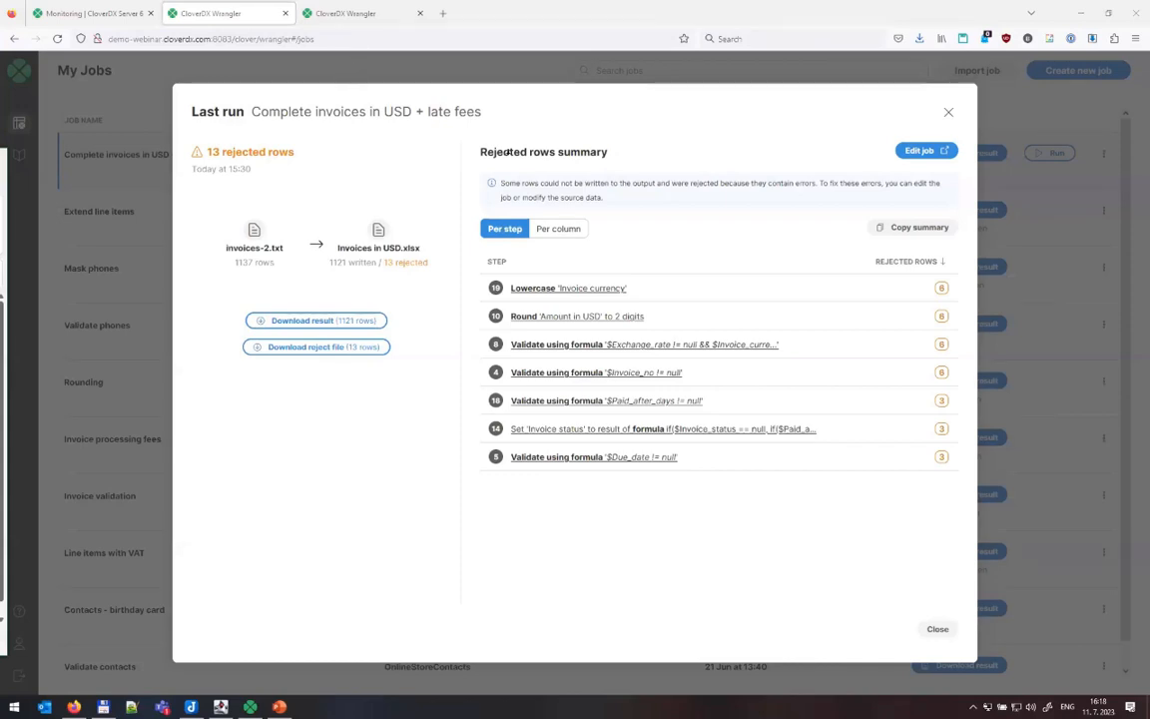
left_click_drag(508, 152, 519, 2)
left_click_drag(1084, 150, 407, 187)
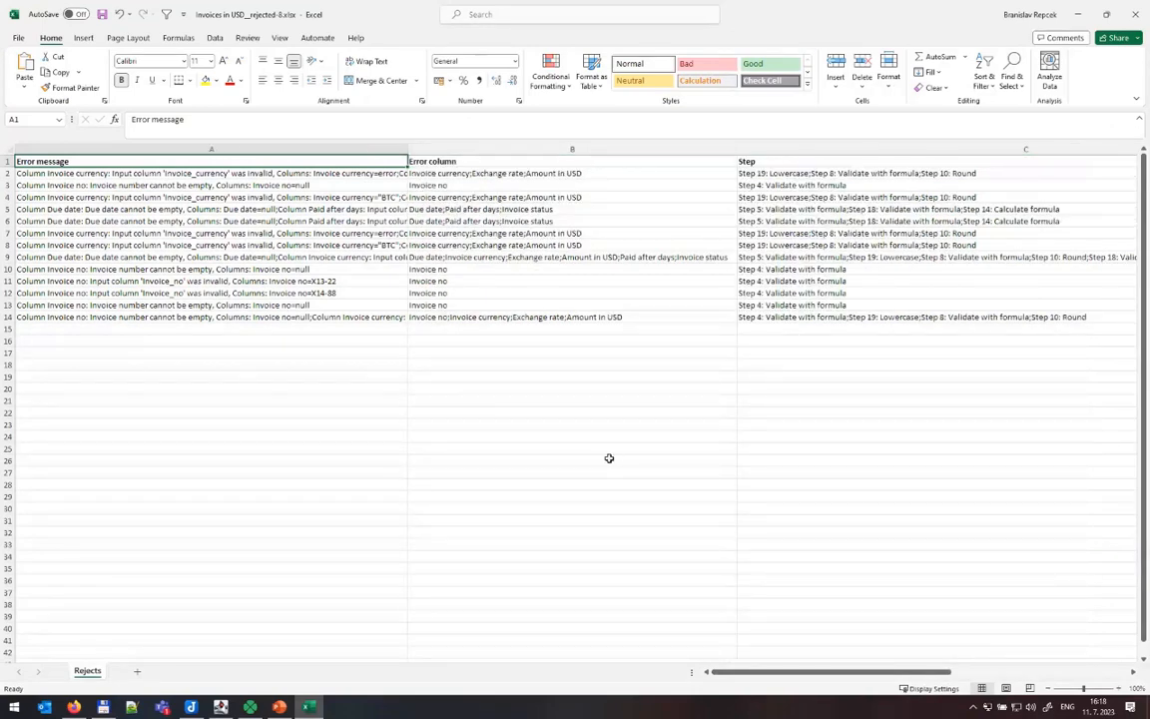
Examine the first rejected row: its full error message, source row number, invoice values and Invoice currency cell
left_click(173, 175)
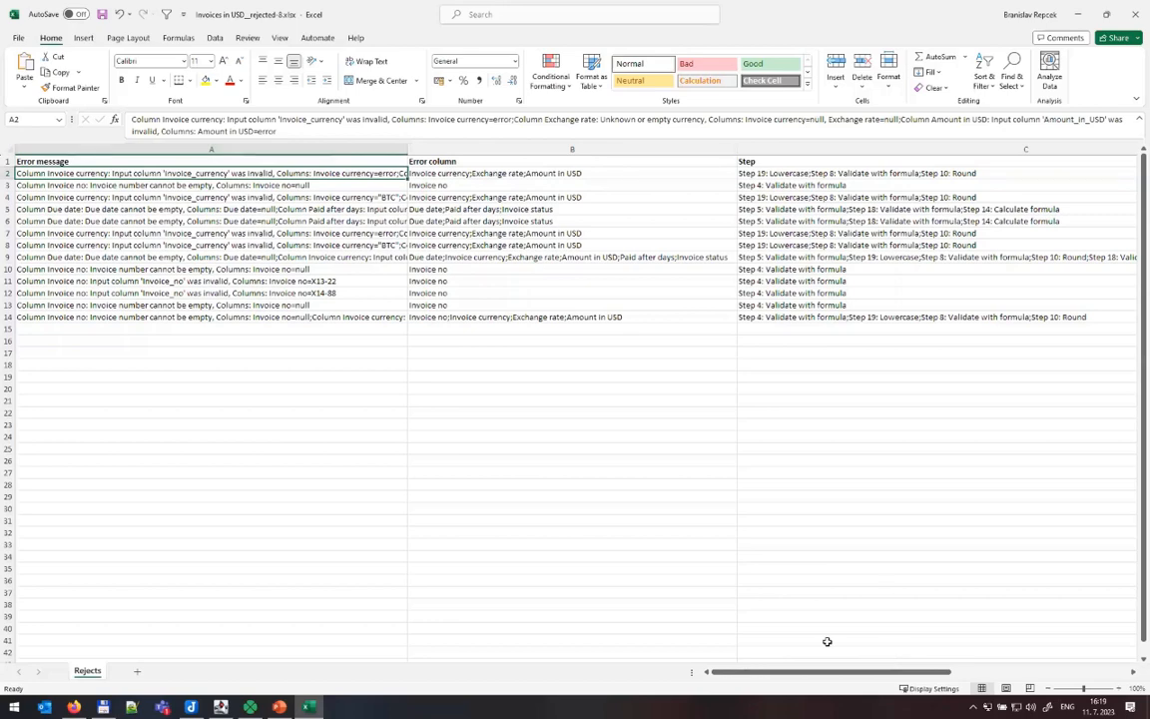
left_click_drag(824, 672, 1005, 671)
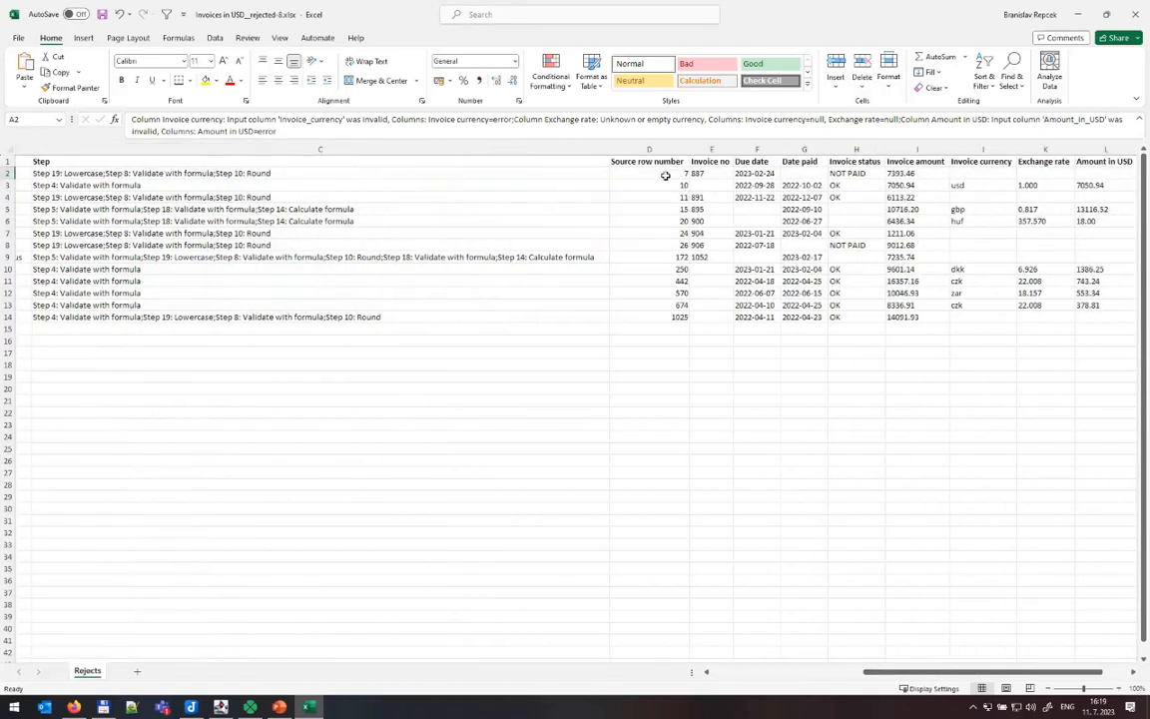
left_click_drag(719, 174, 683, 183)
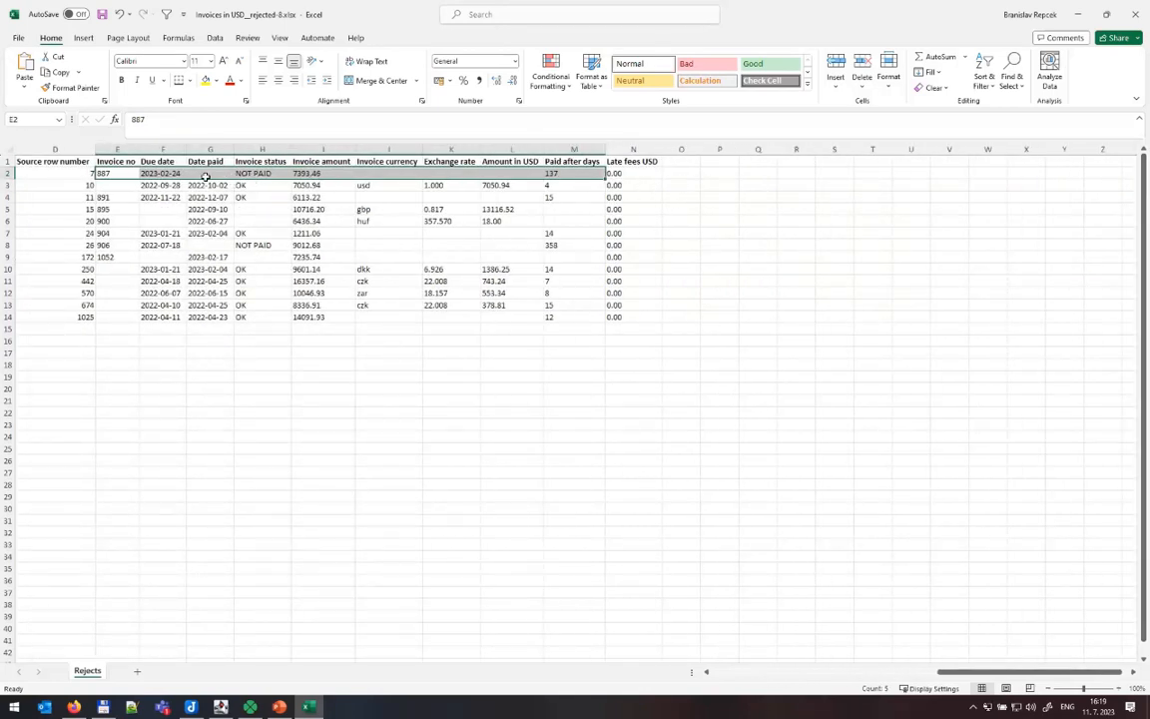
left_click(415, 175)
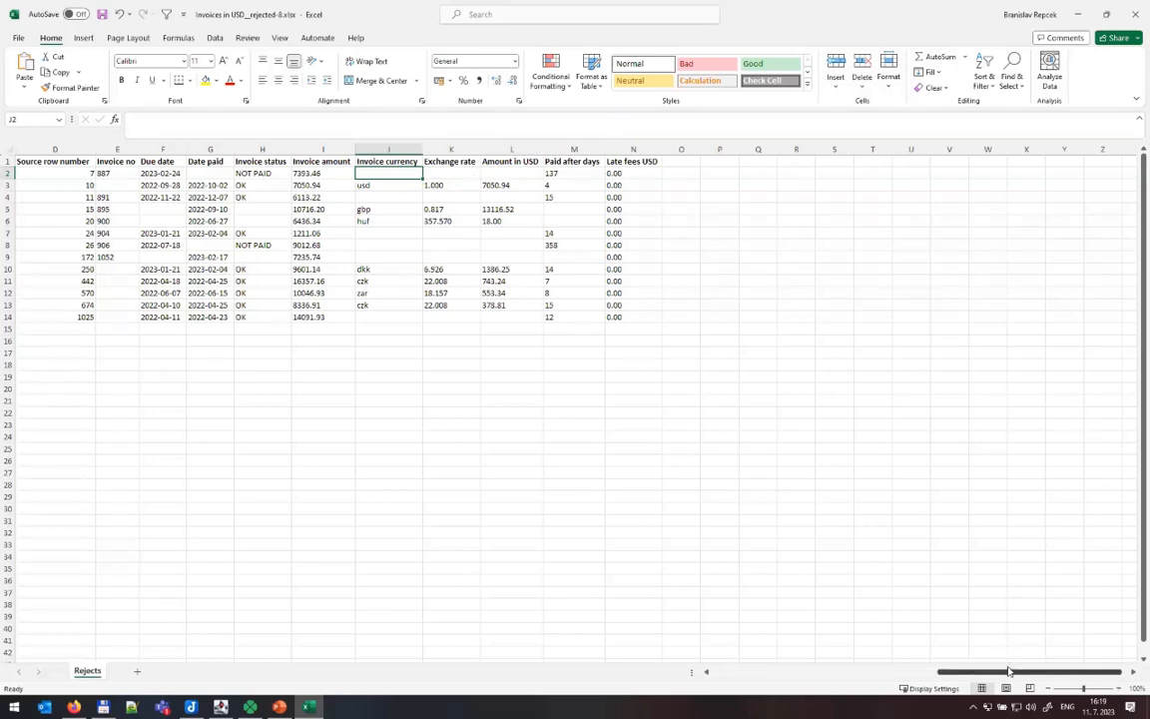
Return to the error message, error column and step columns, and close the reject workbook without saving changes
left_click_drag(1003, 674, 995, 675)
left_click_drag(889, 674, 833, 675)
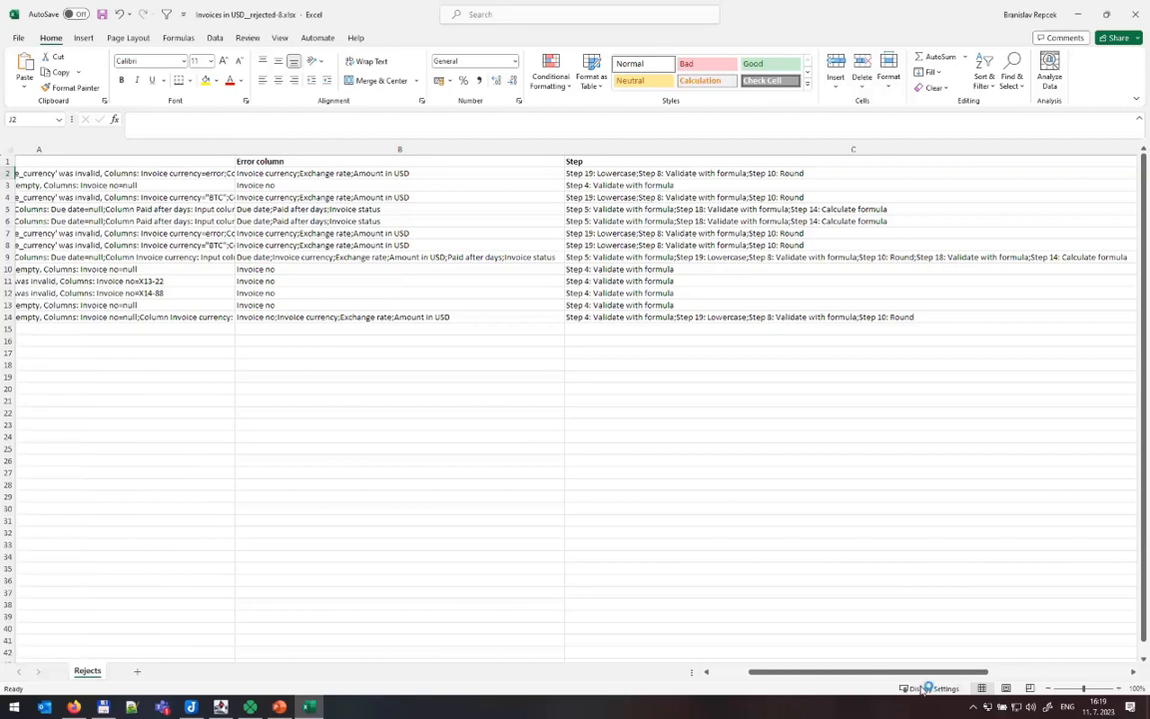
left_click_drag(926, 673, 871, 676)
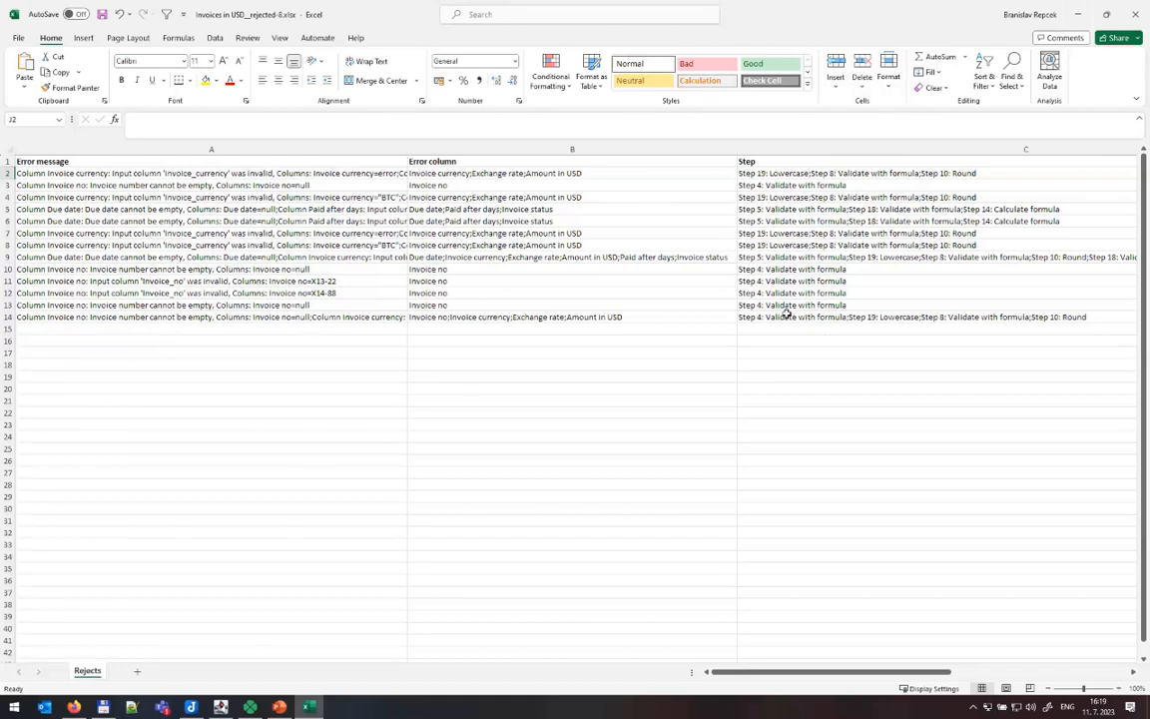
left_click(1132, 13)
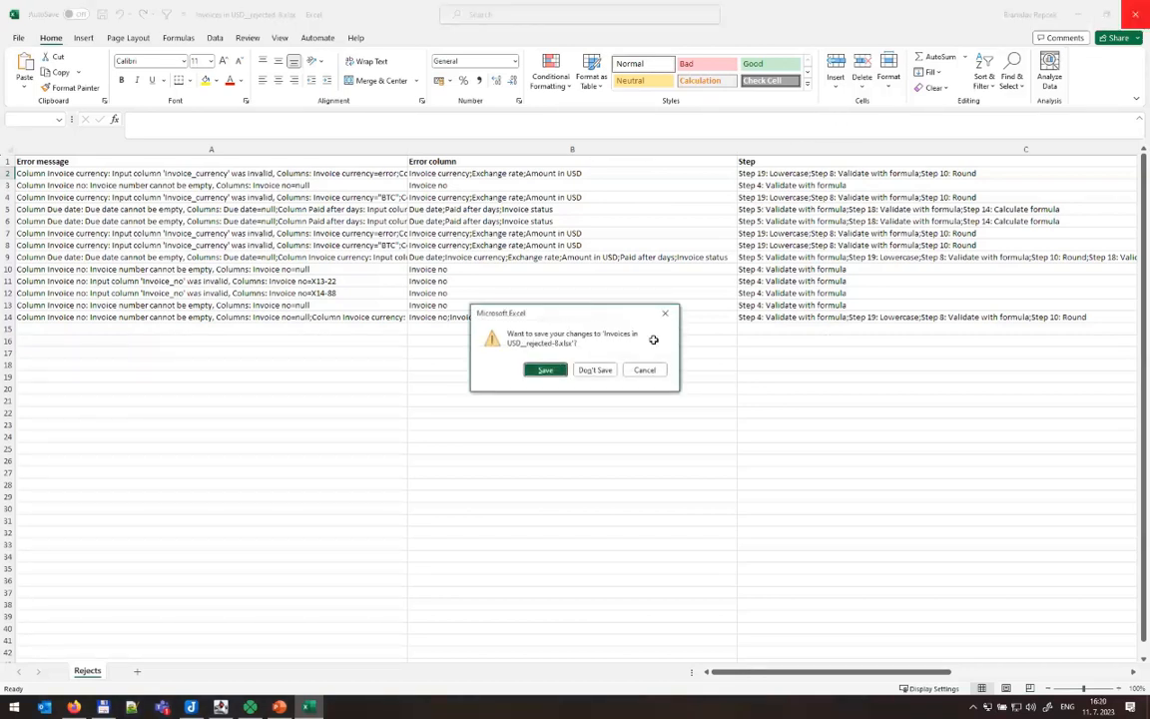
left_click(595, 368)
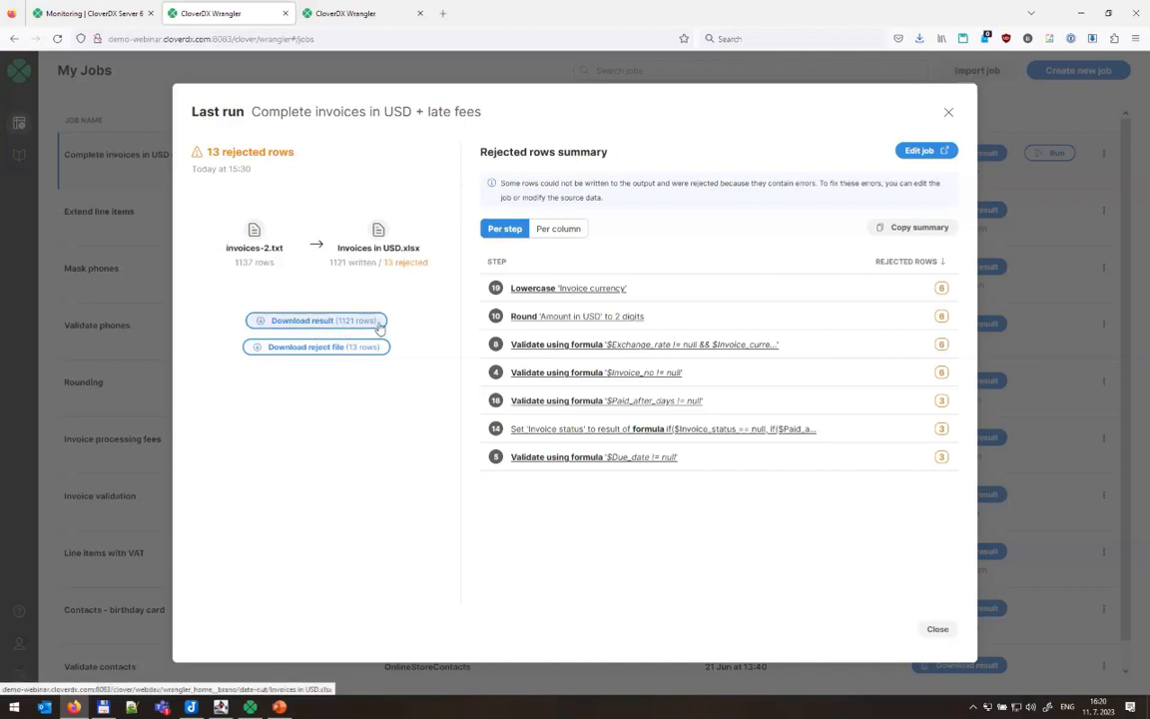
Download the last run's result file, look through its rows in Excel, and close the workbook and the run summary
left_click(355, 317)
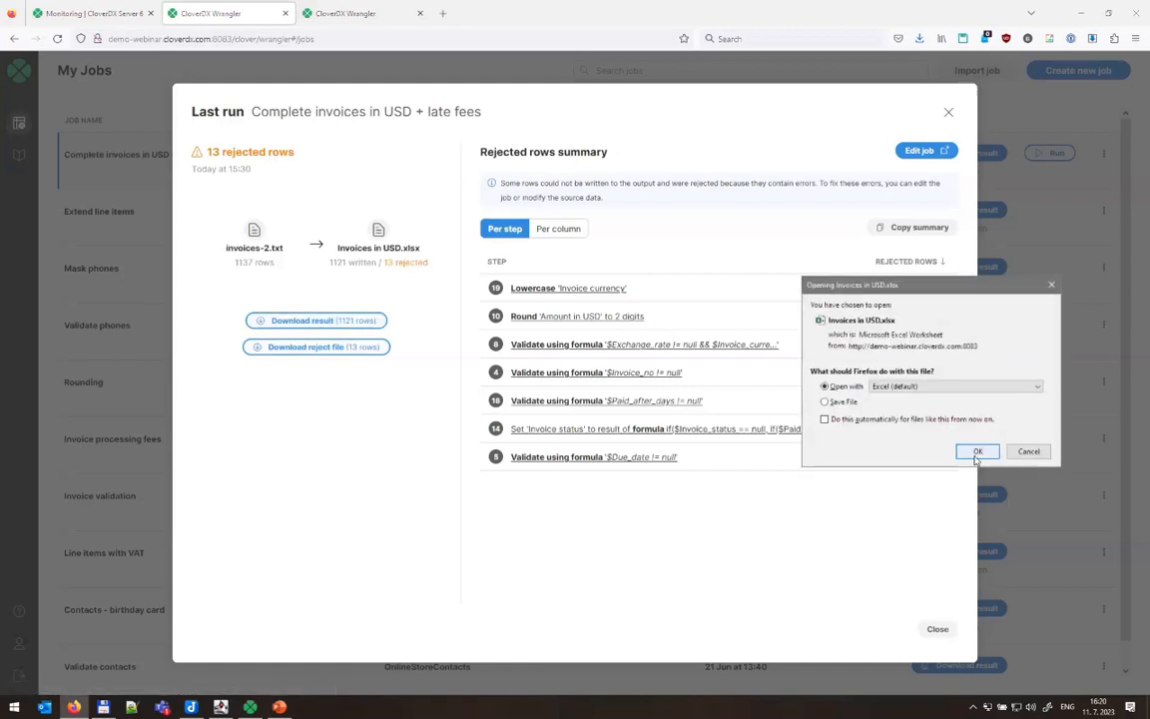
left_click(977, 451)
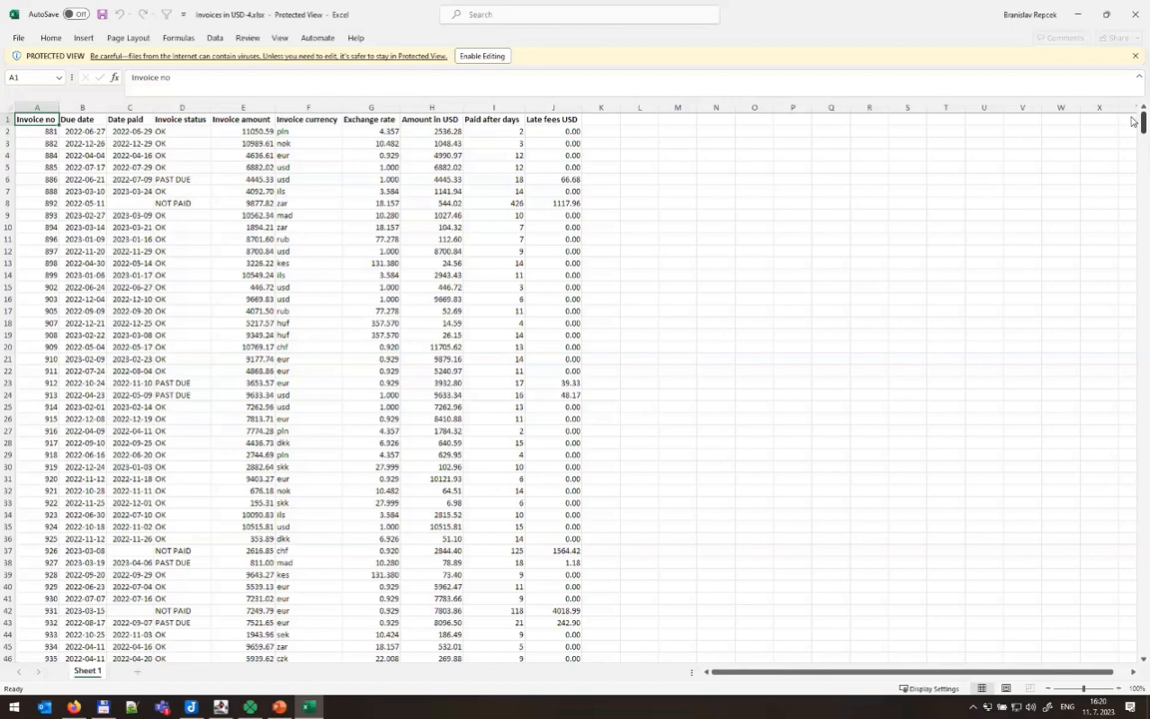
left_click_drag(1134, 120, 1133, 306)
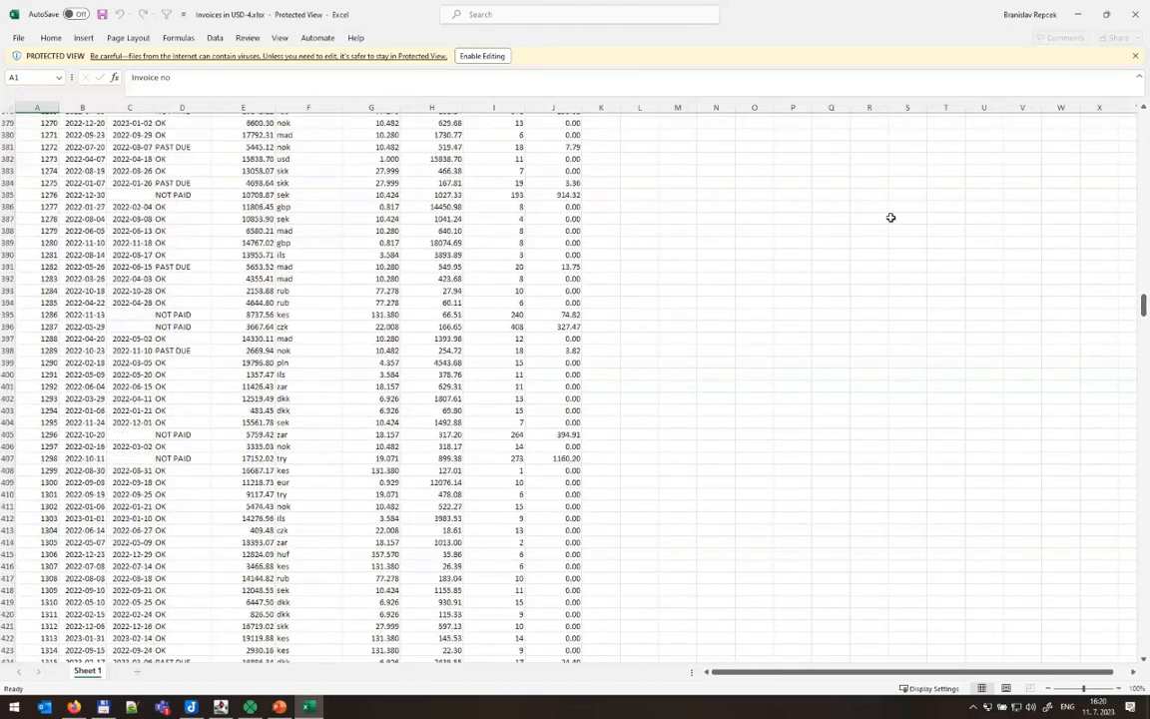
left_click(1133, 15)
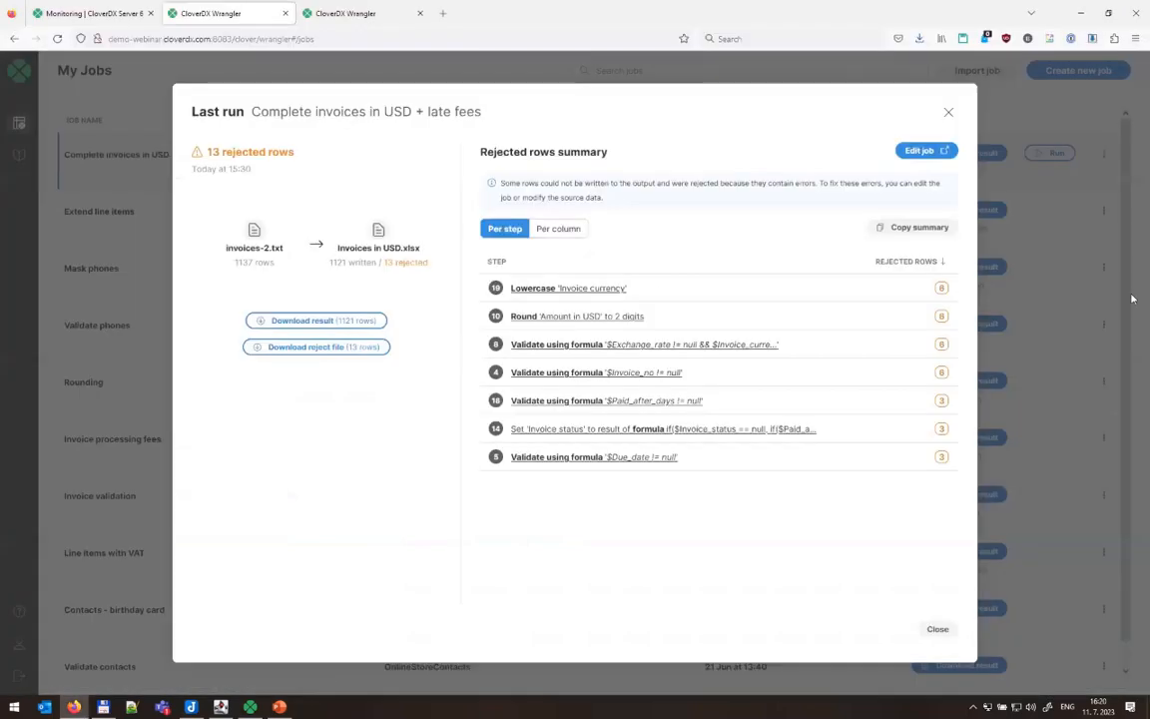
left_click(948, 112)
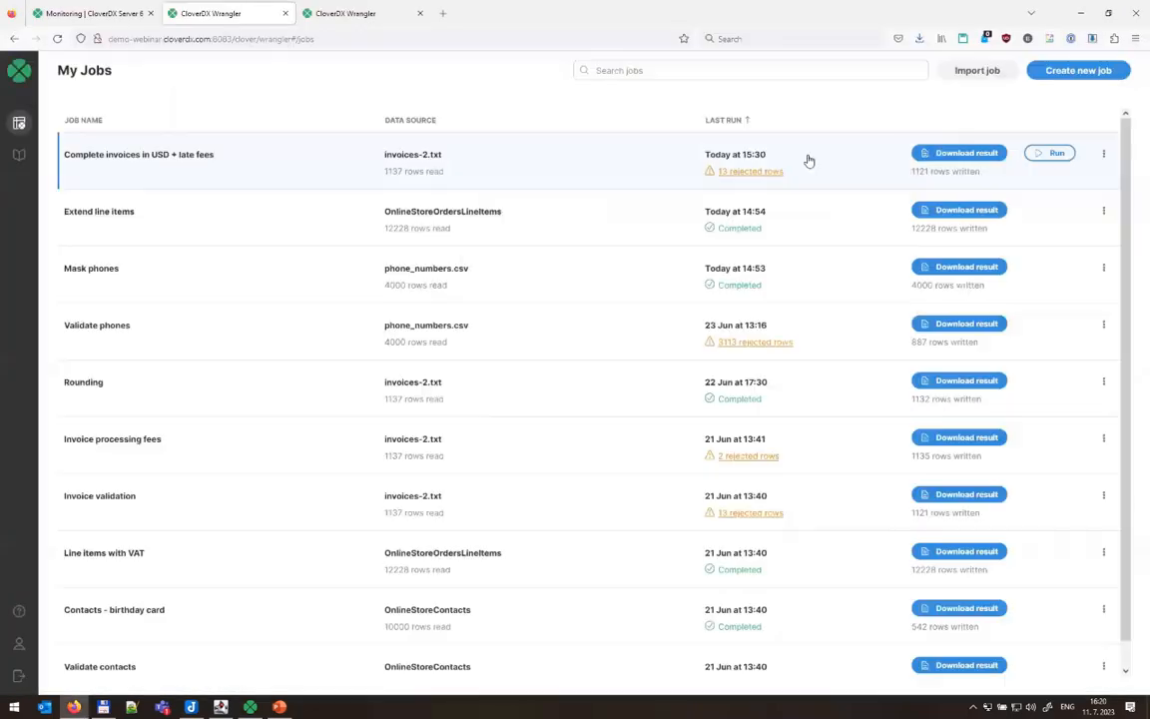
Open the 'Complete invoices in USD + late fees' job for editing and set its target's error handling to fail on the first error
left_click(1104, 154)
left_click(1045, 168)
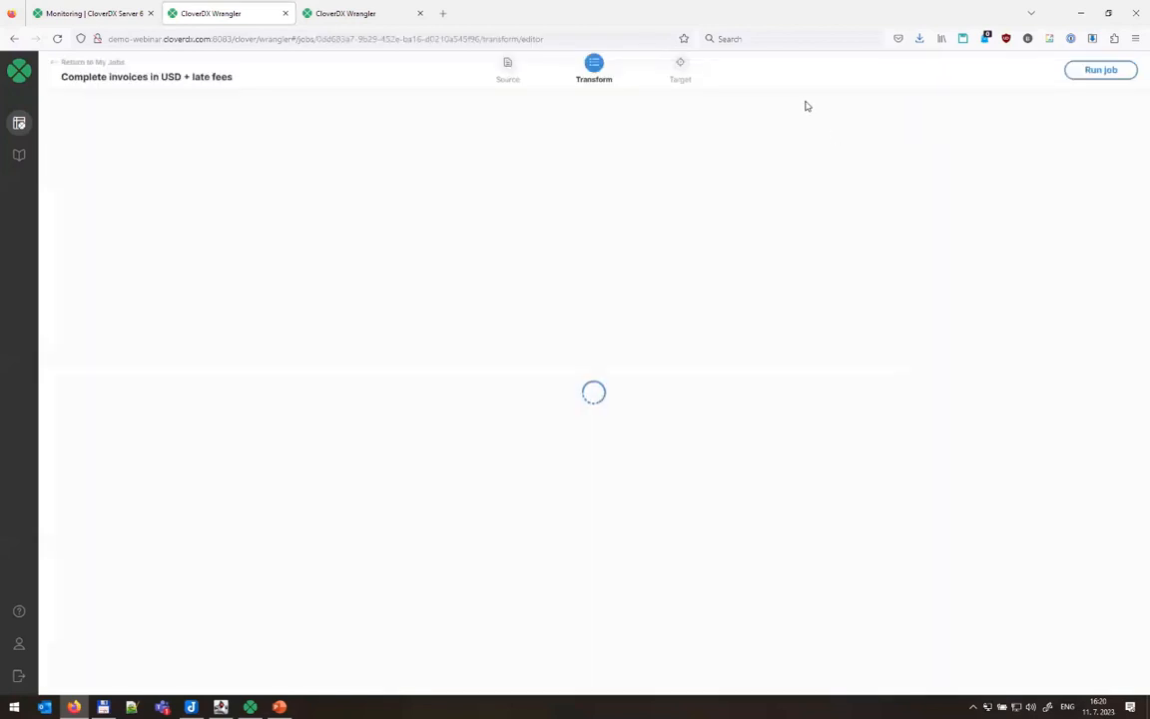
left_click(680, 70)
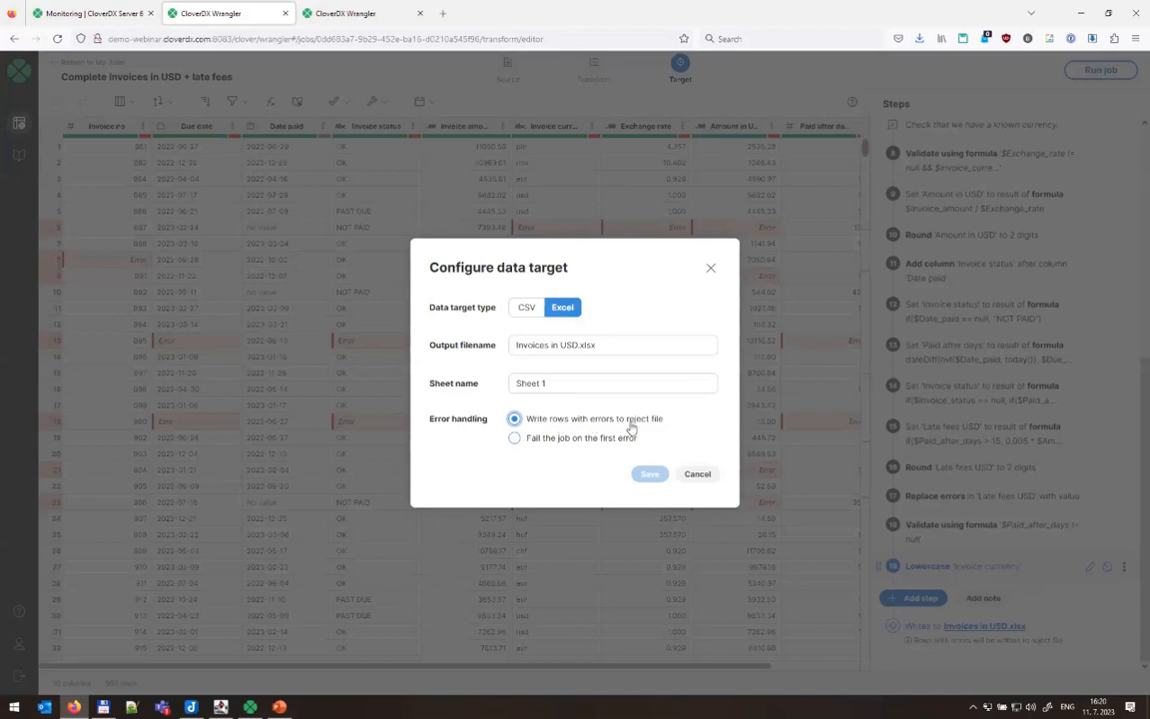
left_click(519, 438)
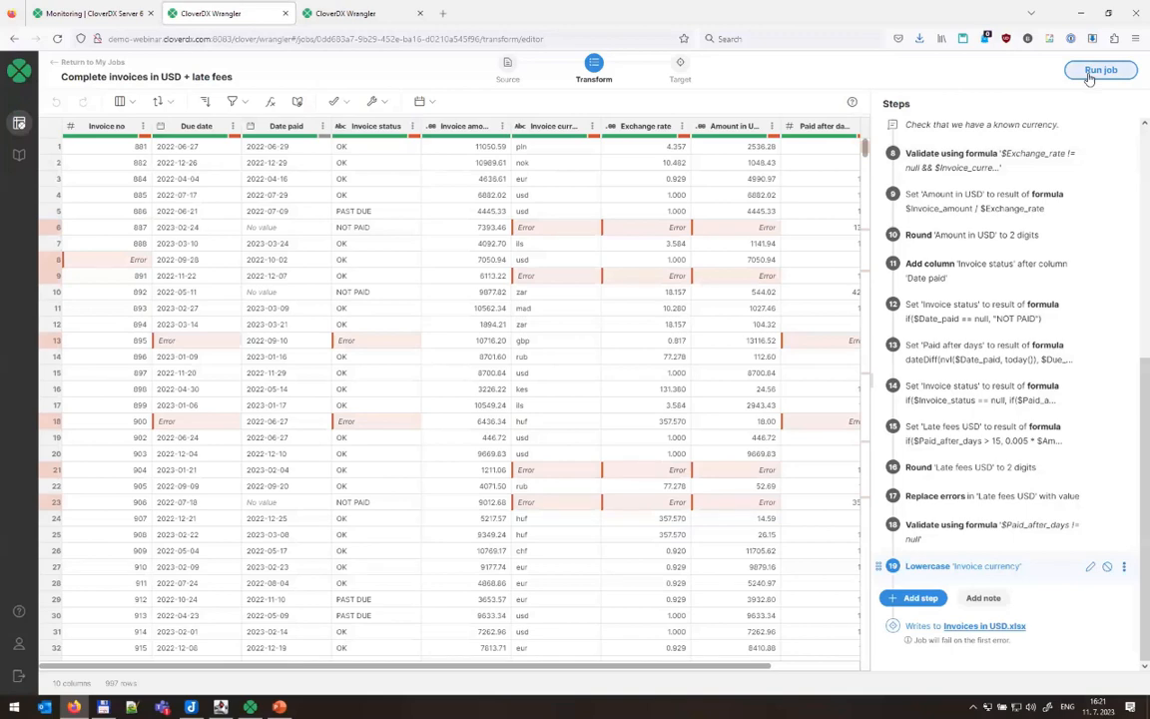
Run the job, read the error details of its last run and close them
left_click(1089, 74)
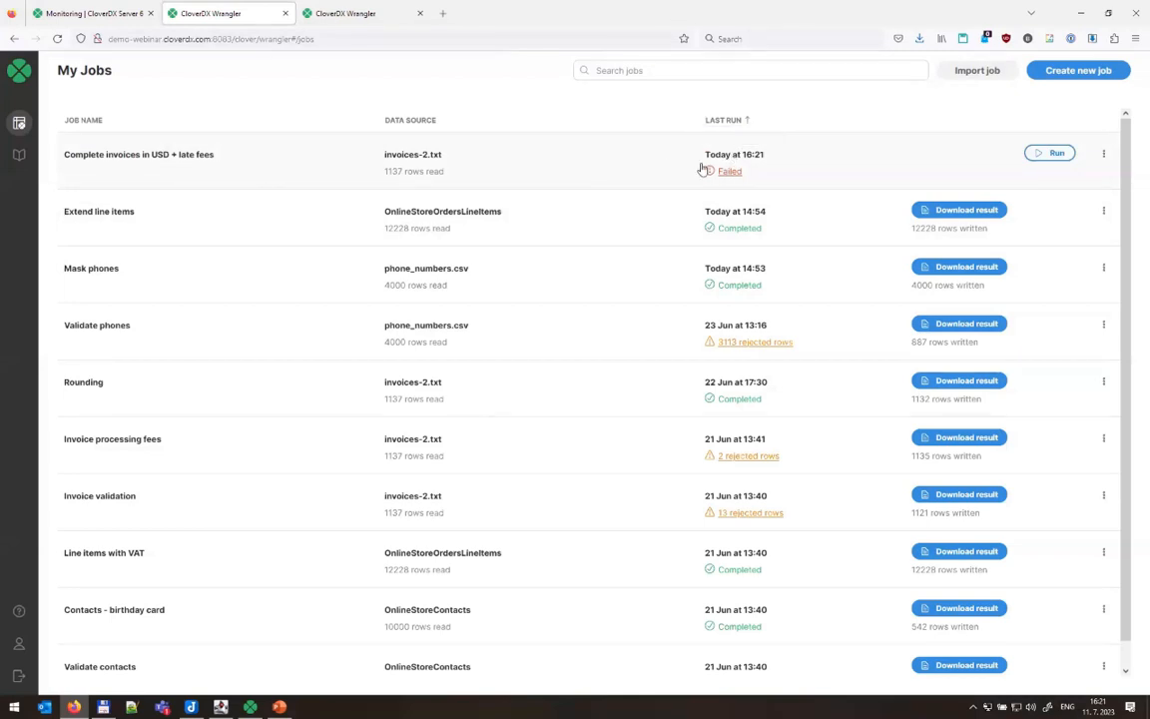
left_click(729, 172)
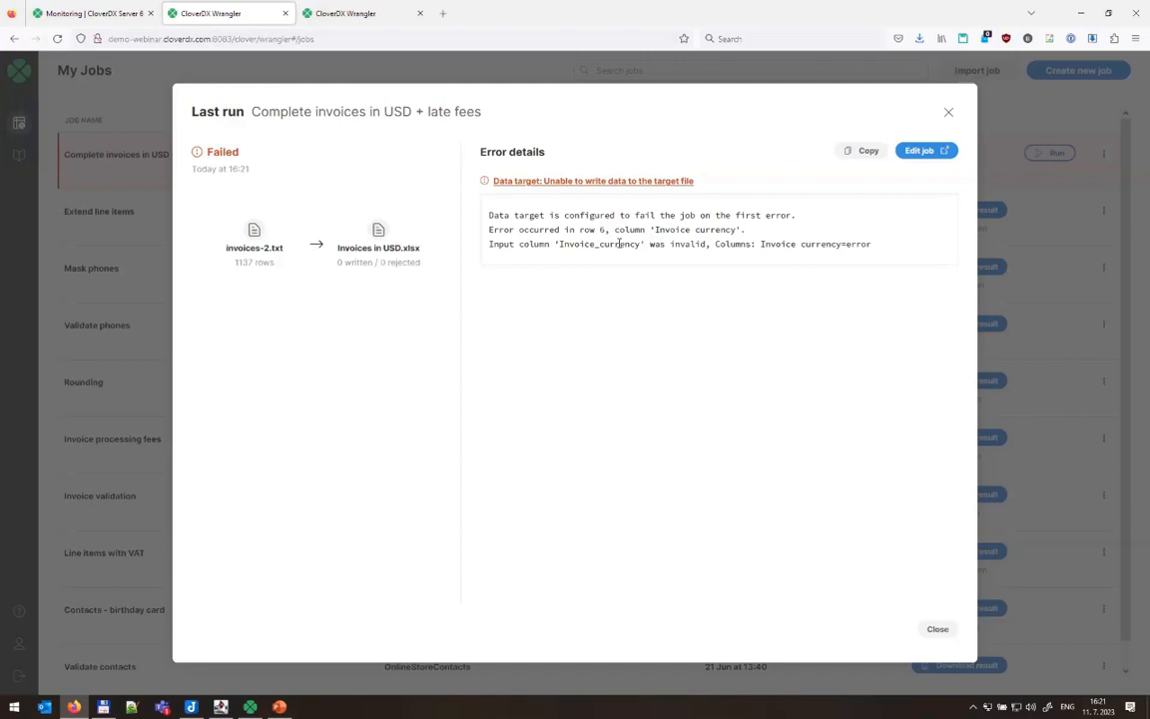
left_click(948, 112)
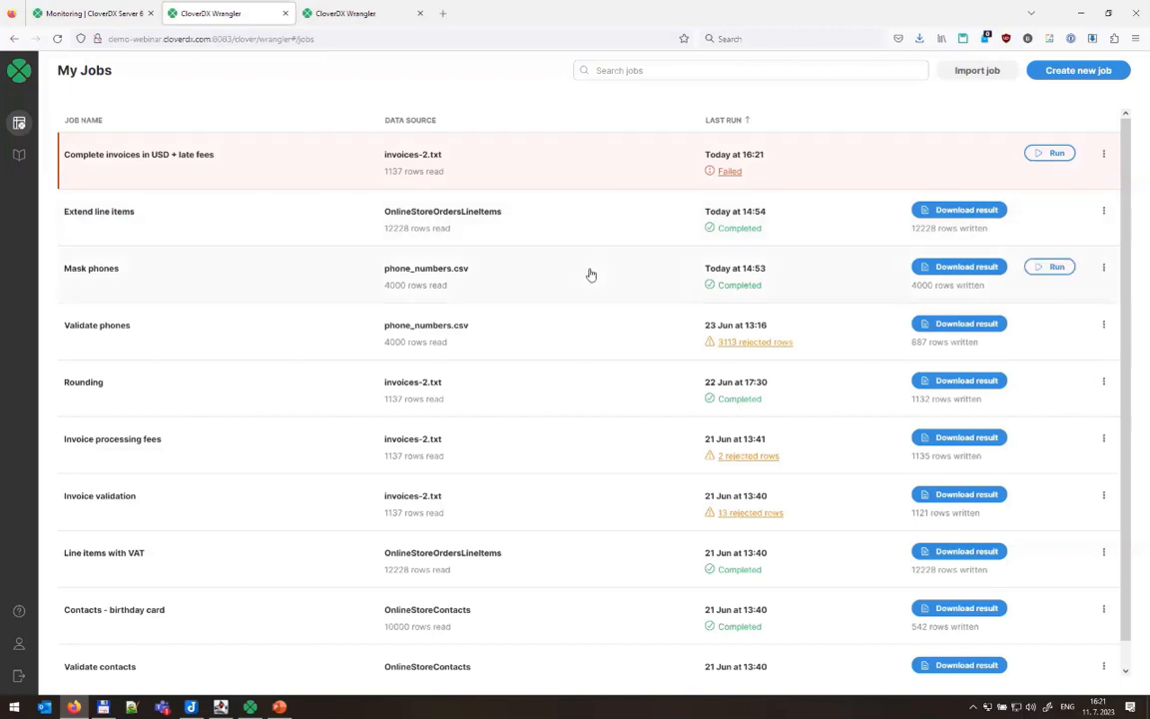
Open the Mask phones job for editing and compare the data before and after its masking step
left_click(1103, 267)
left_click(1044, 286)
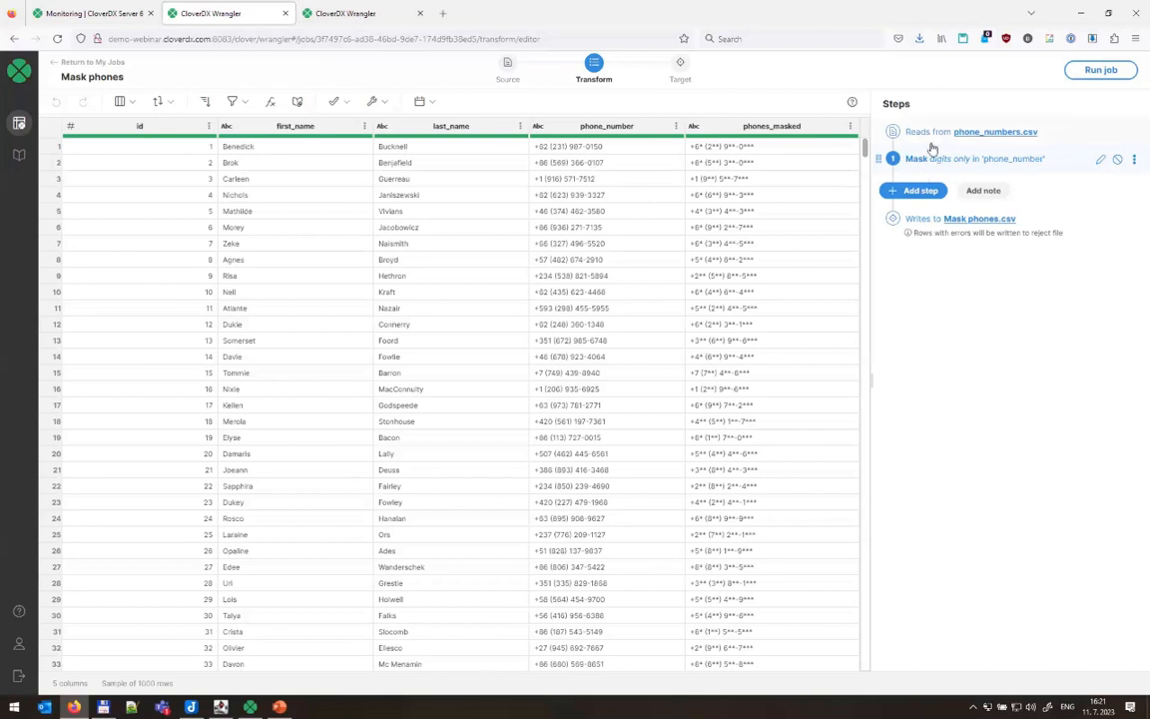
left_click(885, 166)
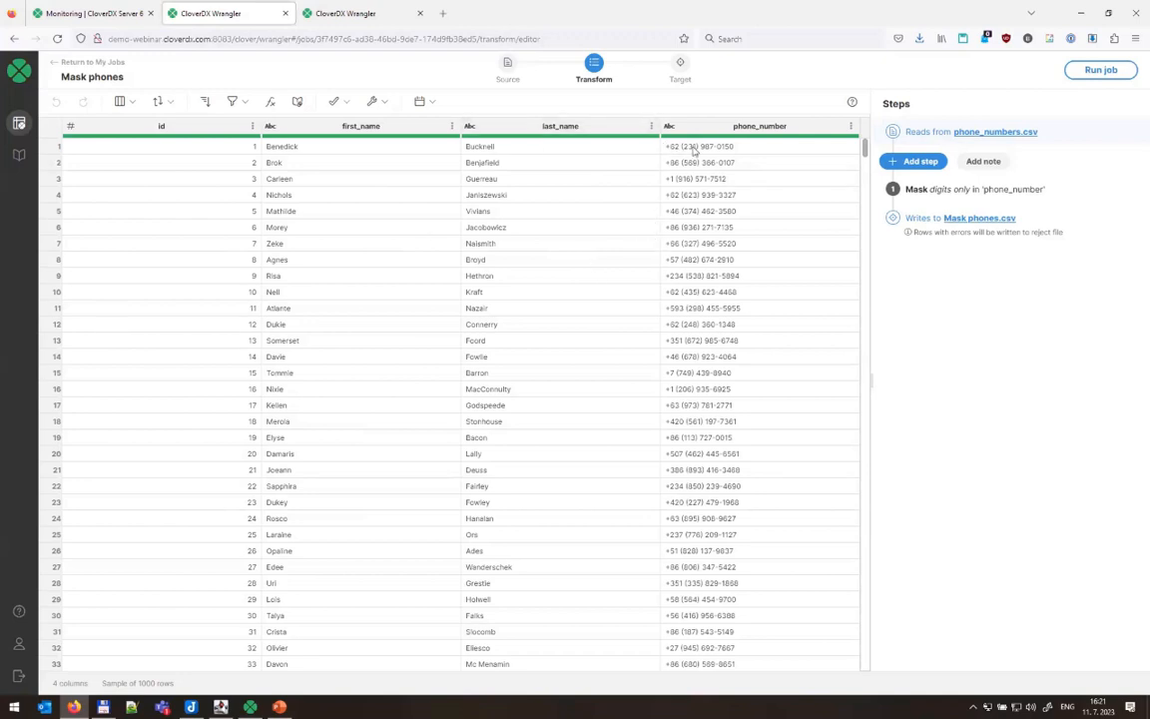
left_click(938, 189)
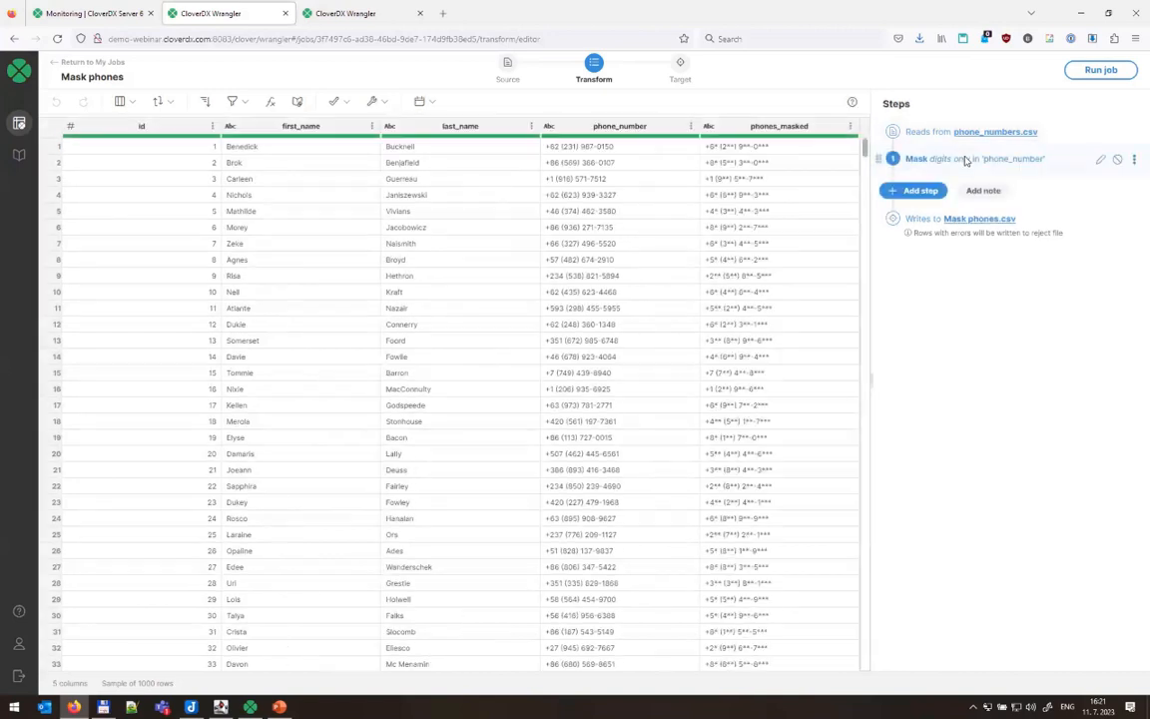
Review the Mask text step's settings and its options for Characters to mask, and leave without saving changes
left_click(1100, 160)
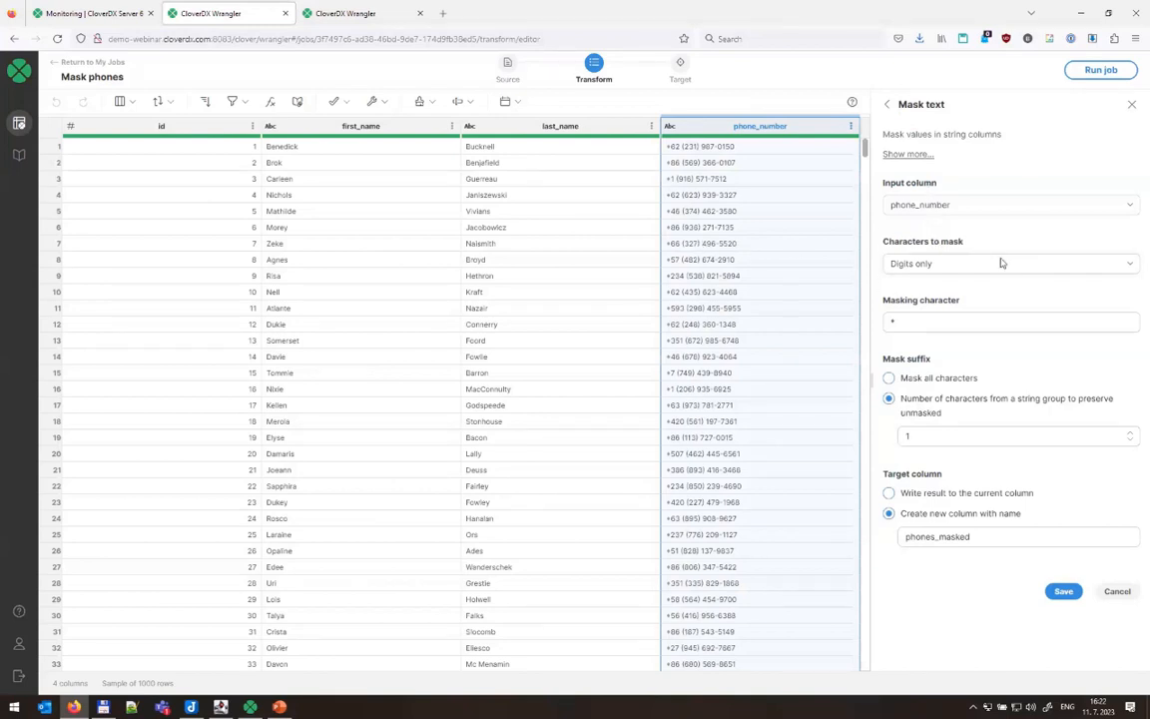
left_click(668, 241)
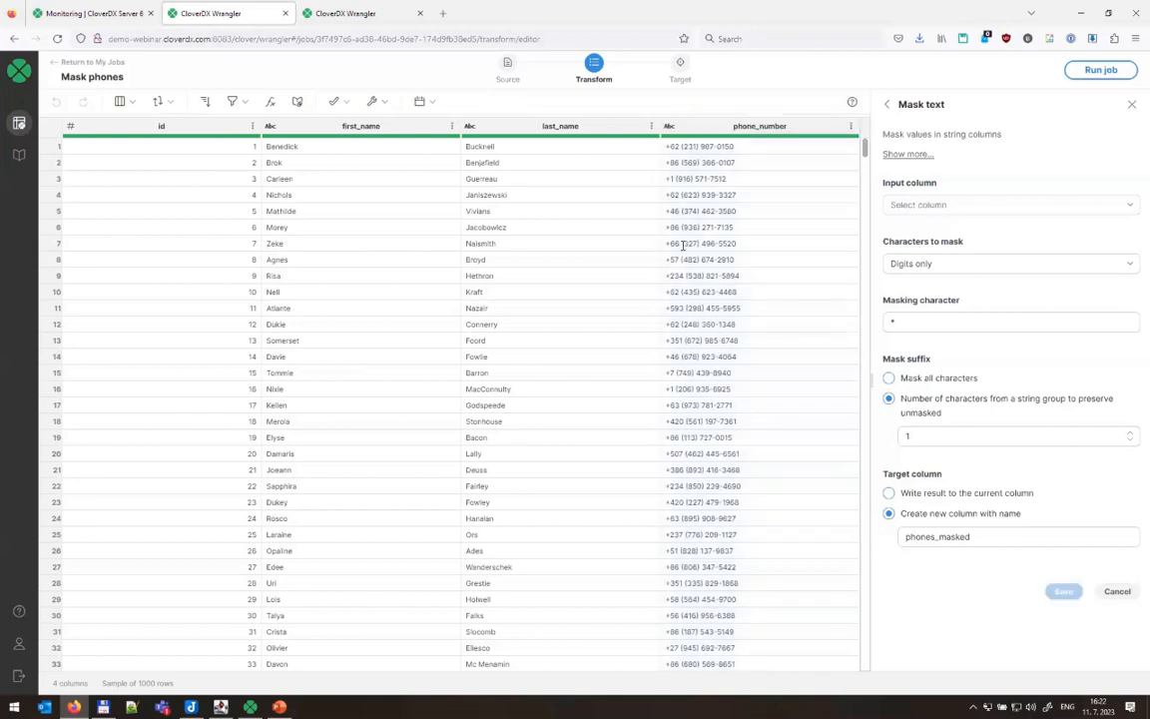
left_click(940, 263)
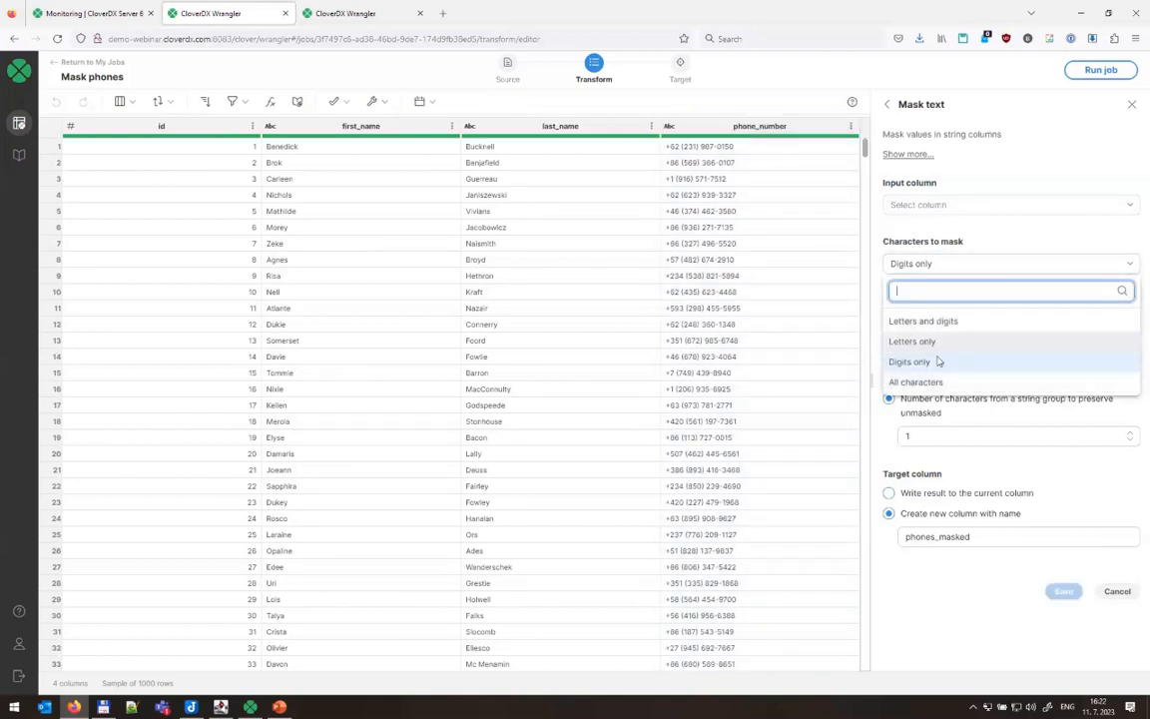
left_click(978, 458)
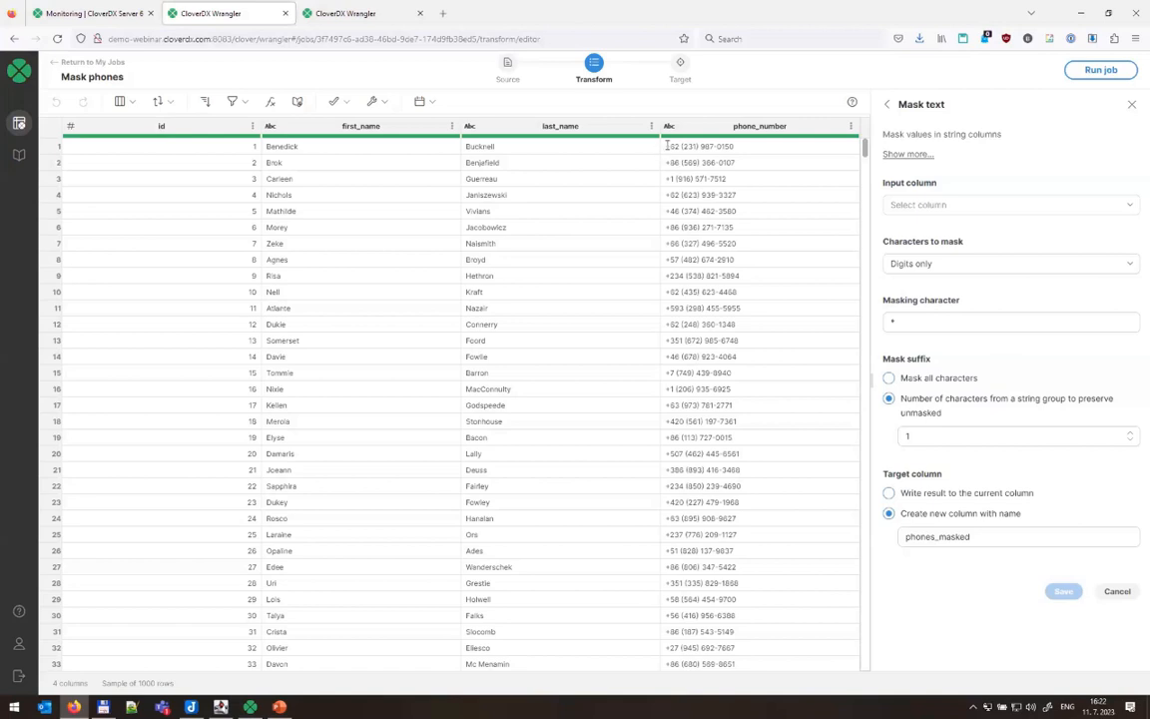
left_click(1114, 591)
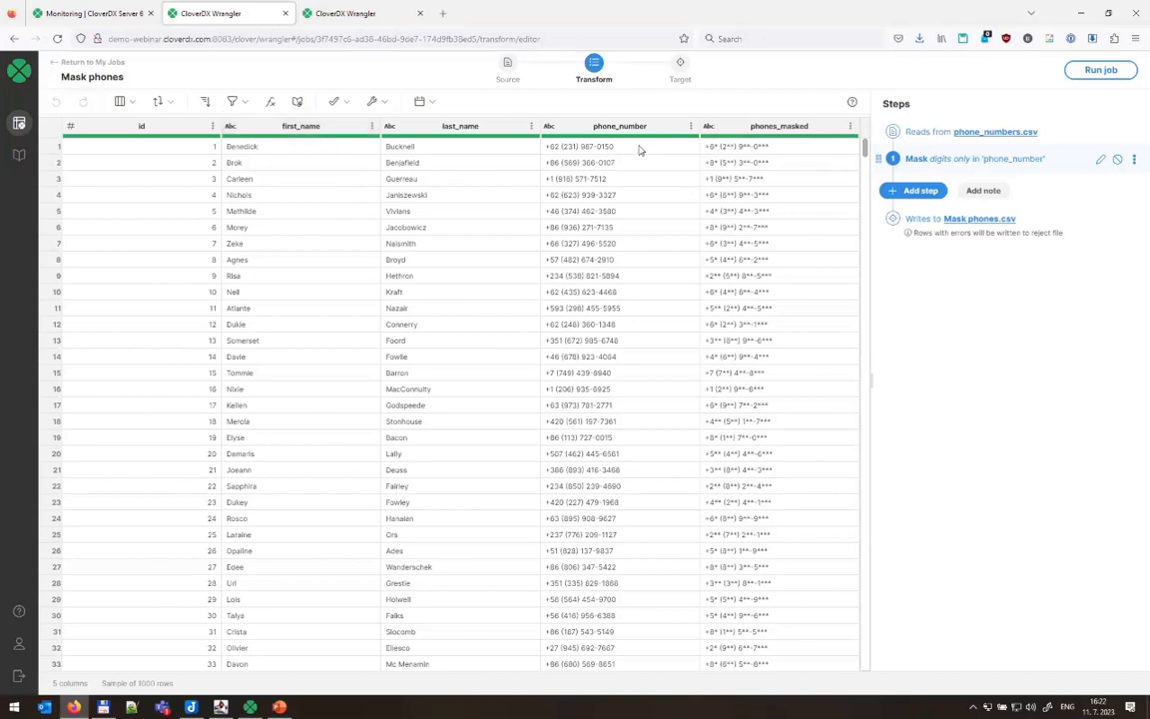
Add a Validate phone number step on the phone_number column with region None and empty values treated as valid
left_click(519, 134)
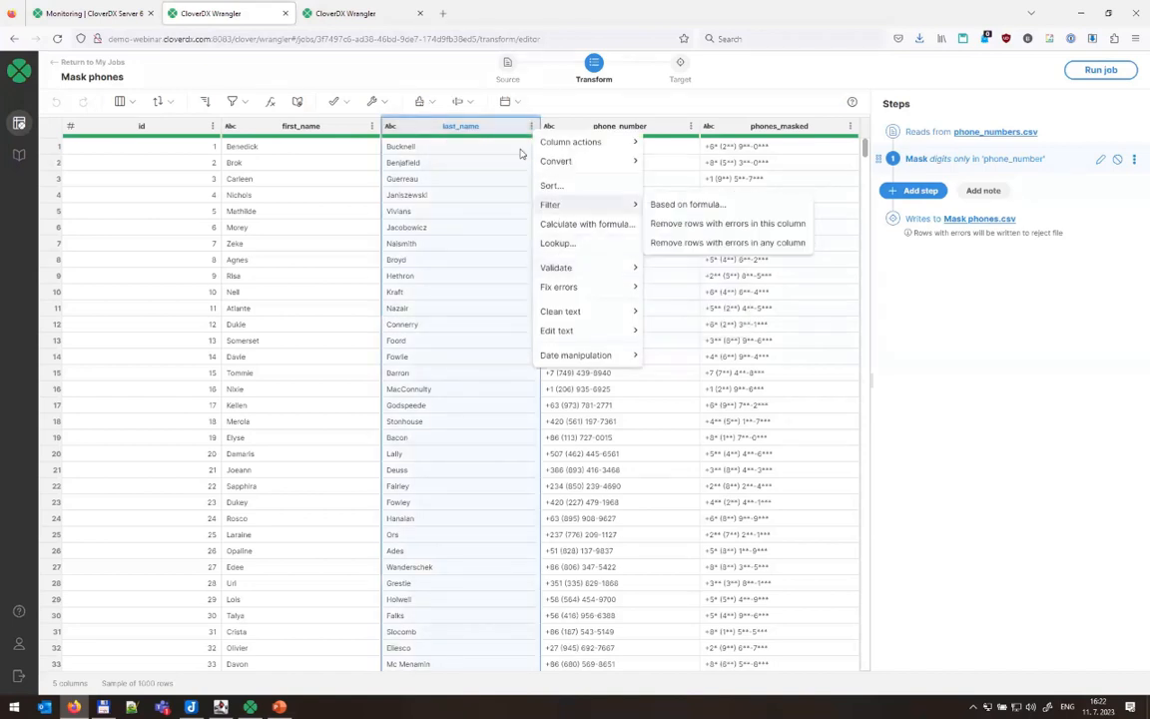
mouse_move(561, 267)
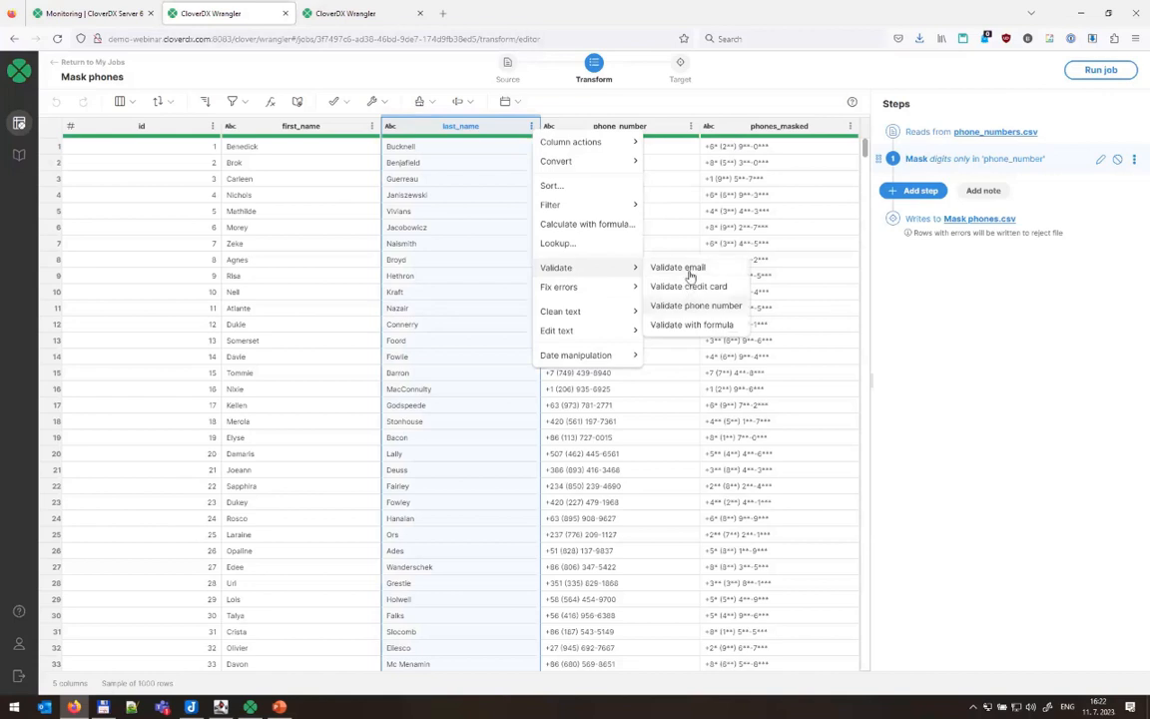
left_click(690, 126)
mouse_move(738, 262)
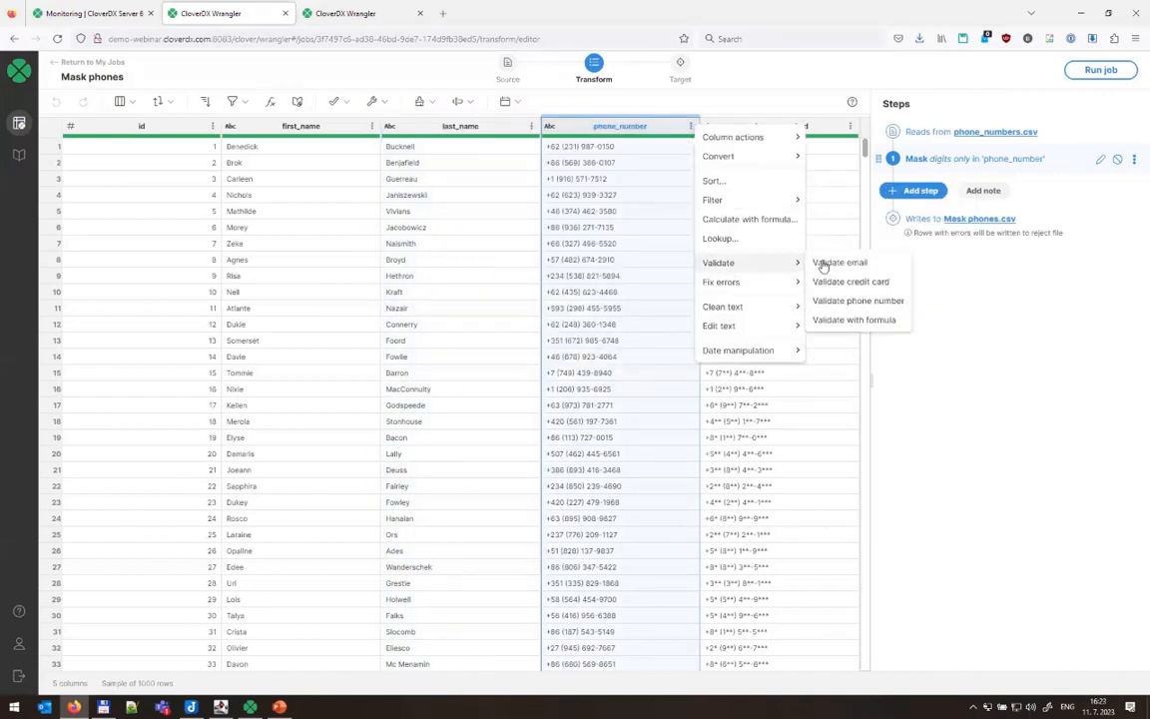
left_click(854, 300)
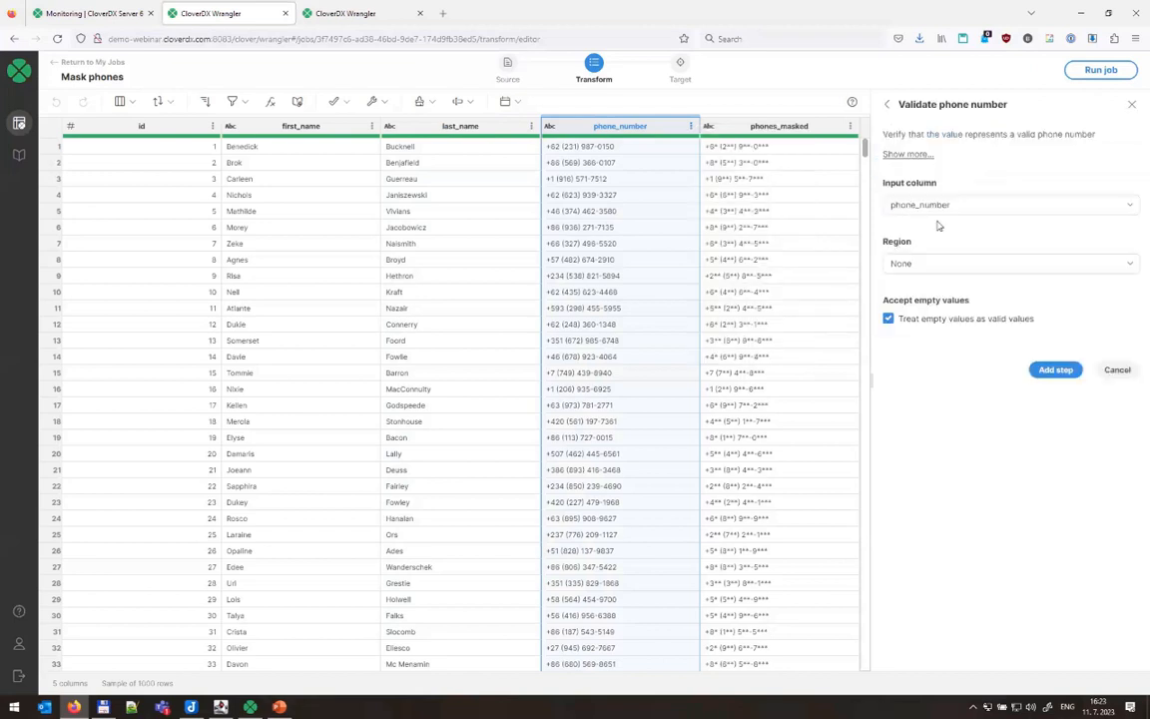
left_click(936, 263)
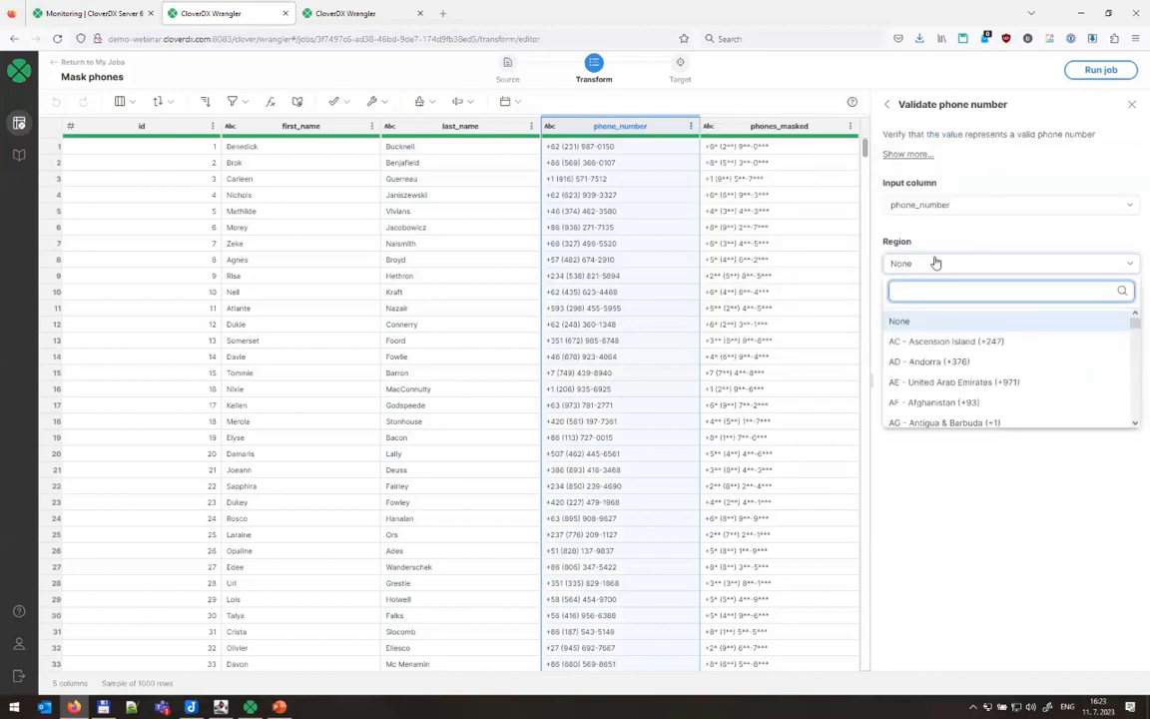
left_click(938, 242)
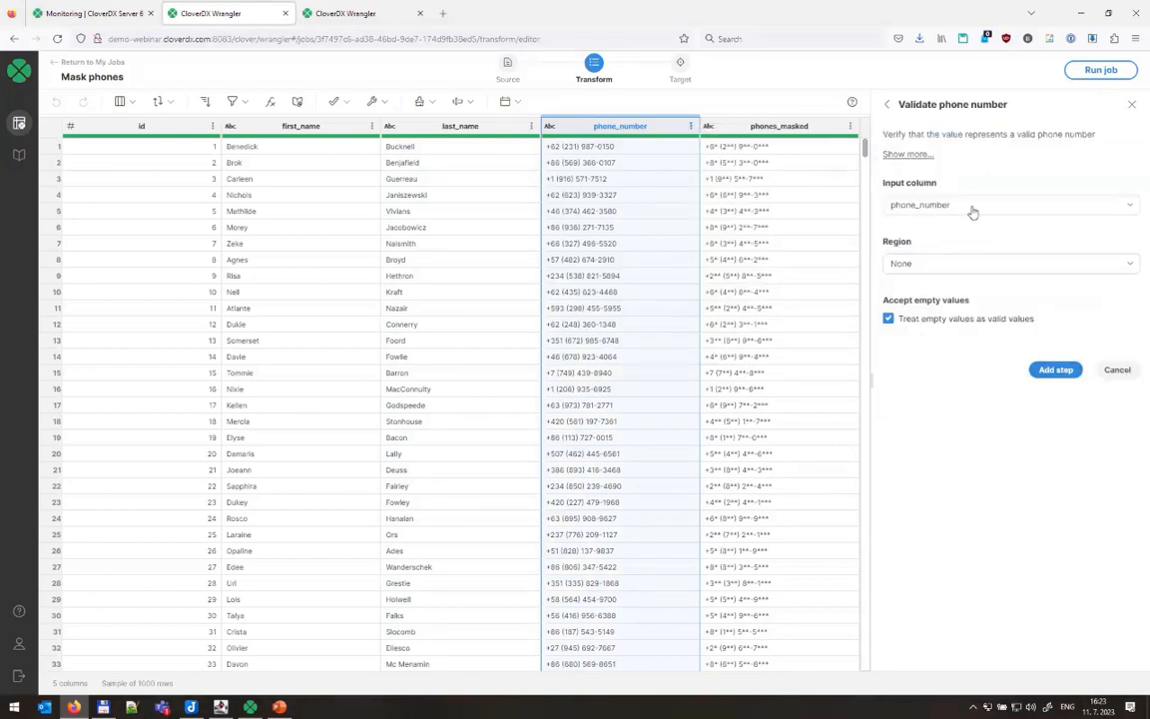
left_click(1048, 370)
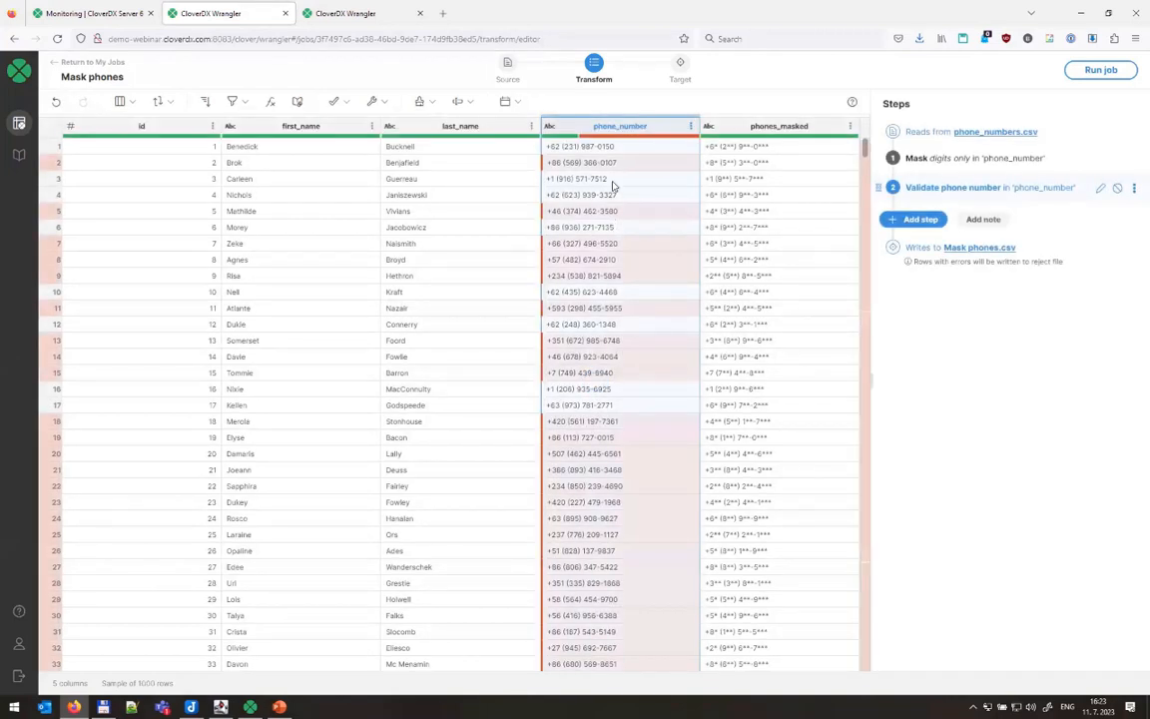
Look through the phone_number column's rows and validation errors
mouse_move(617, 157)
scroll(649, 205, "down", 5)
scroll(648, 205, "up", 5)
Review the Edit text and Clean text operations available for the last_name column without applying any
left_click(530, 127)
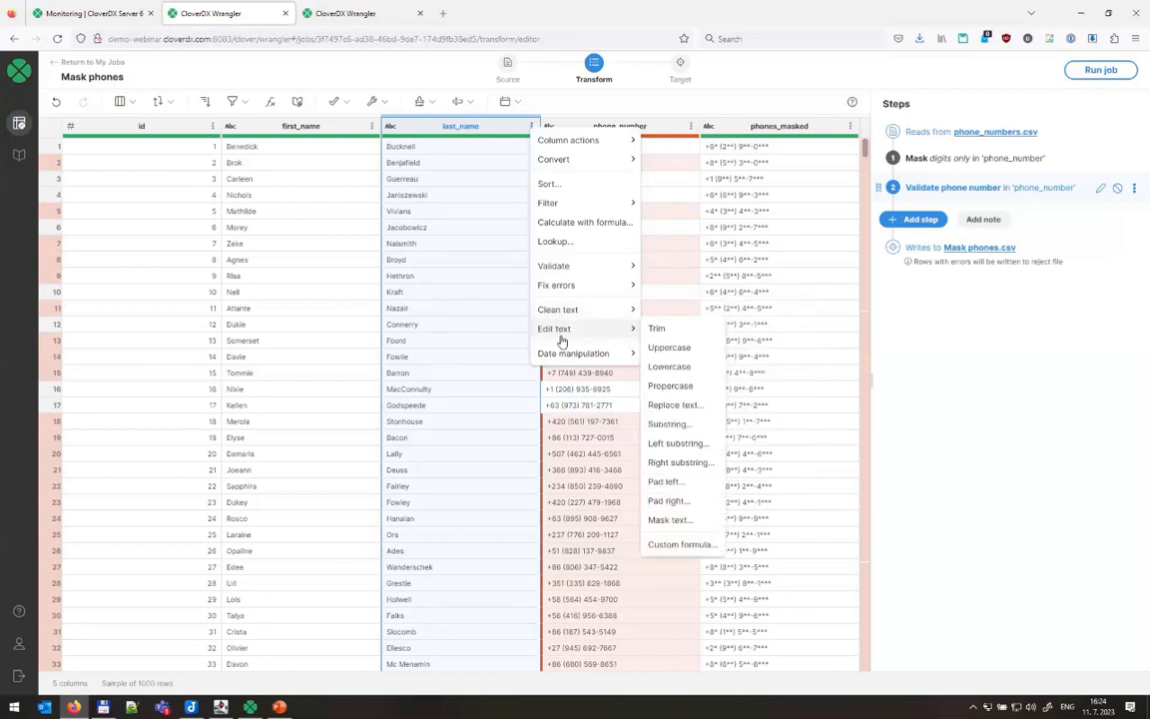
mouse_move(606, 329)
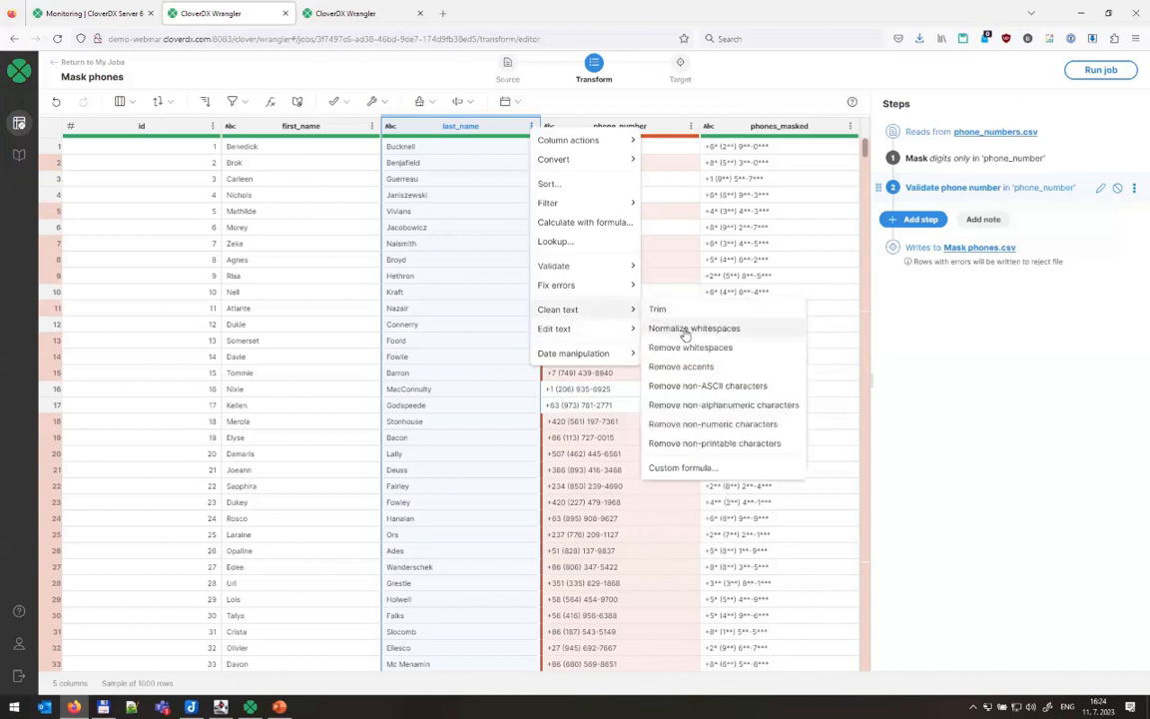
left_click(503, 317)
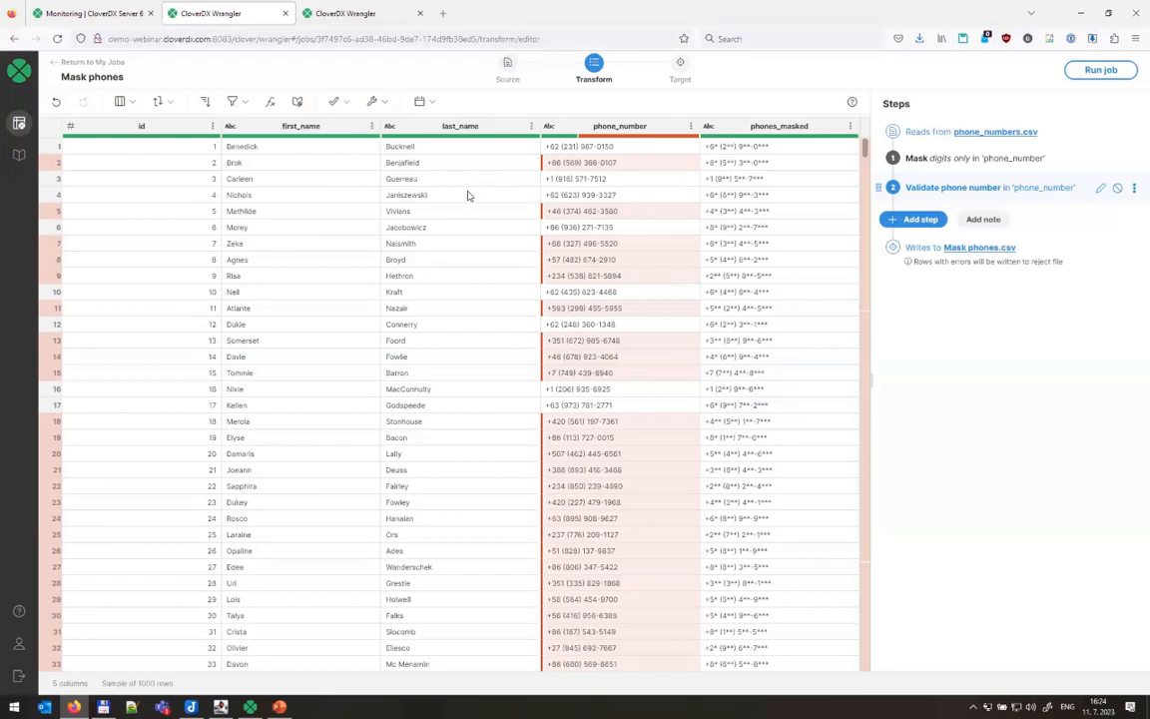
Return to the My Jobs list, switch to the CloverDX Server console and open its Libraries page
left_click(90, 68)
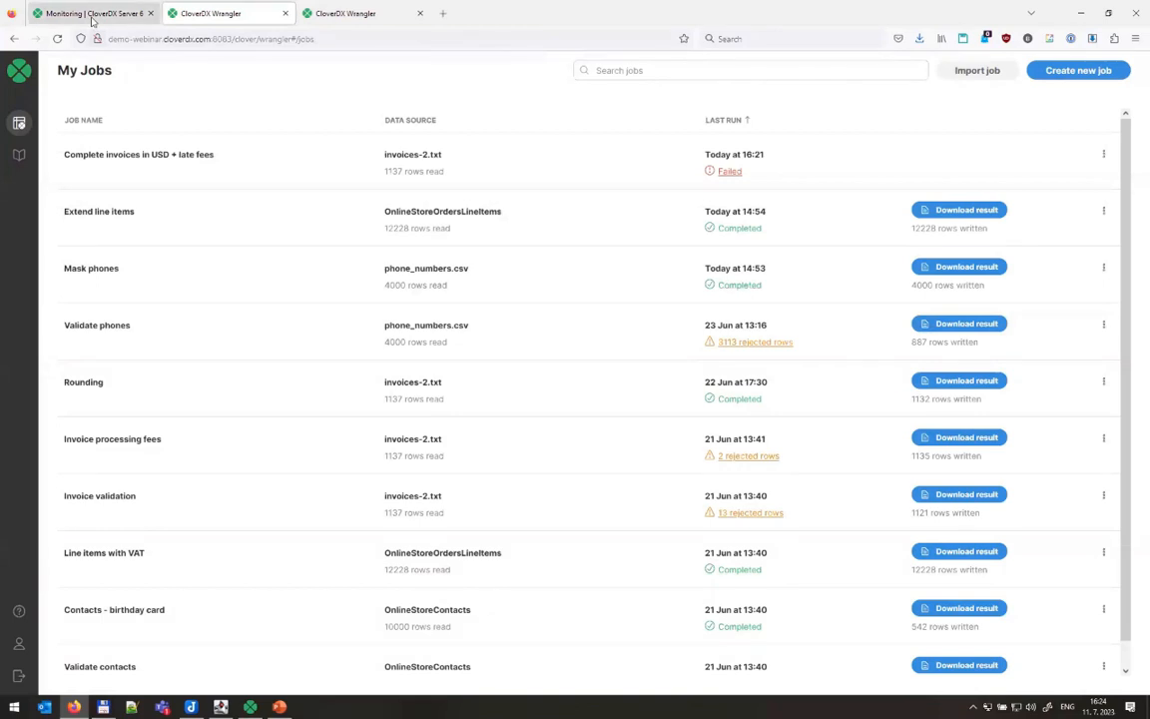
left_click(92, 14)
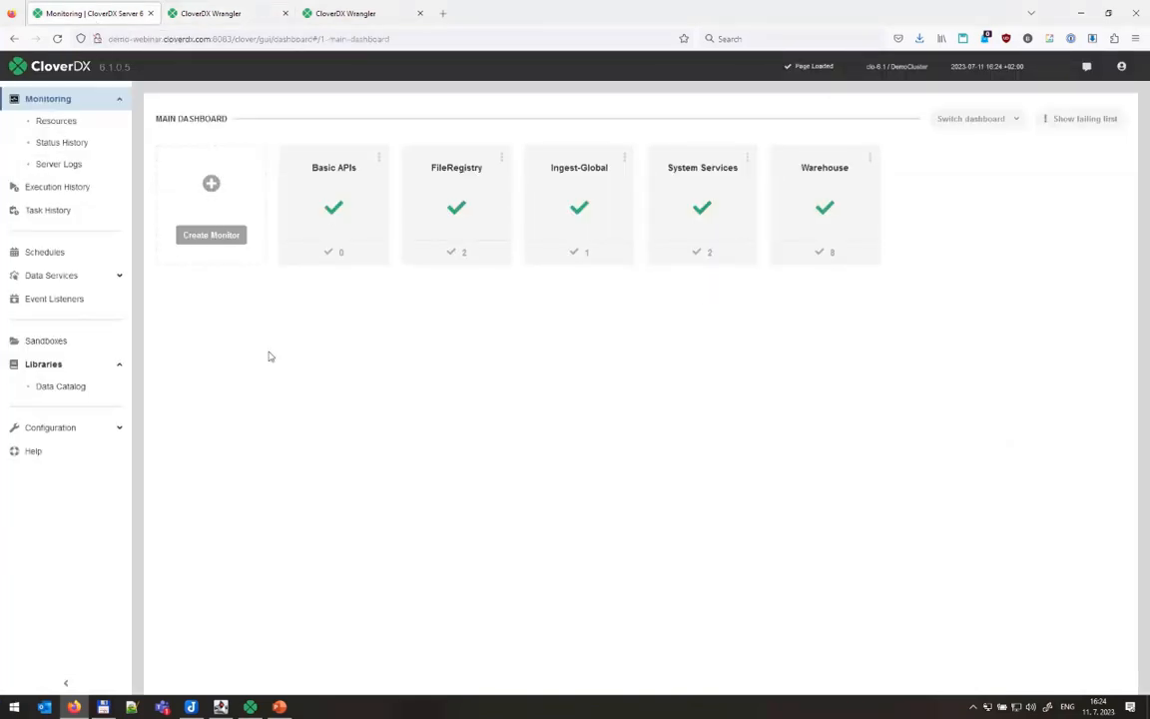
left_click(57, 365)
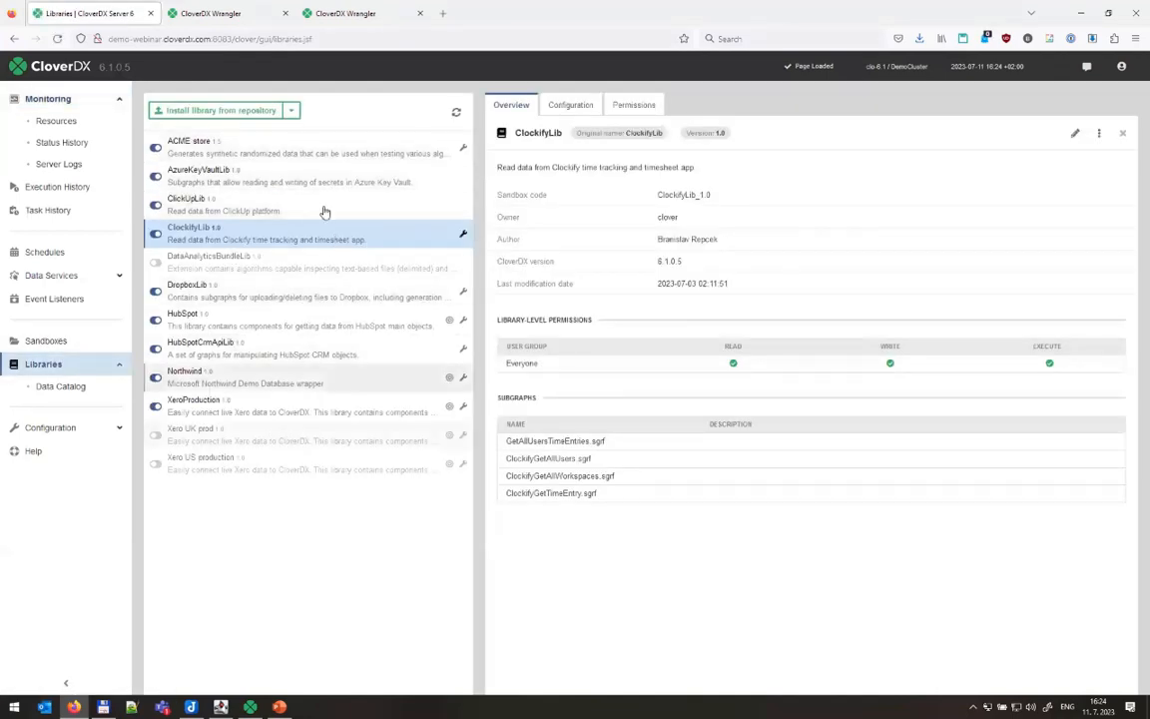
Examine the ClickUpLib library's user group permissions and its connection configuration
left_click(241, 207)
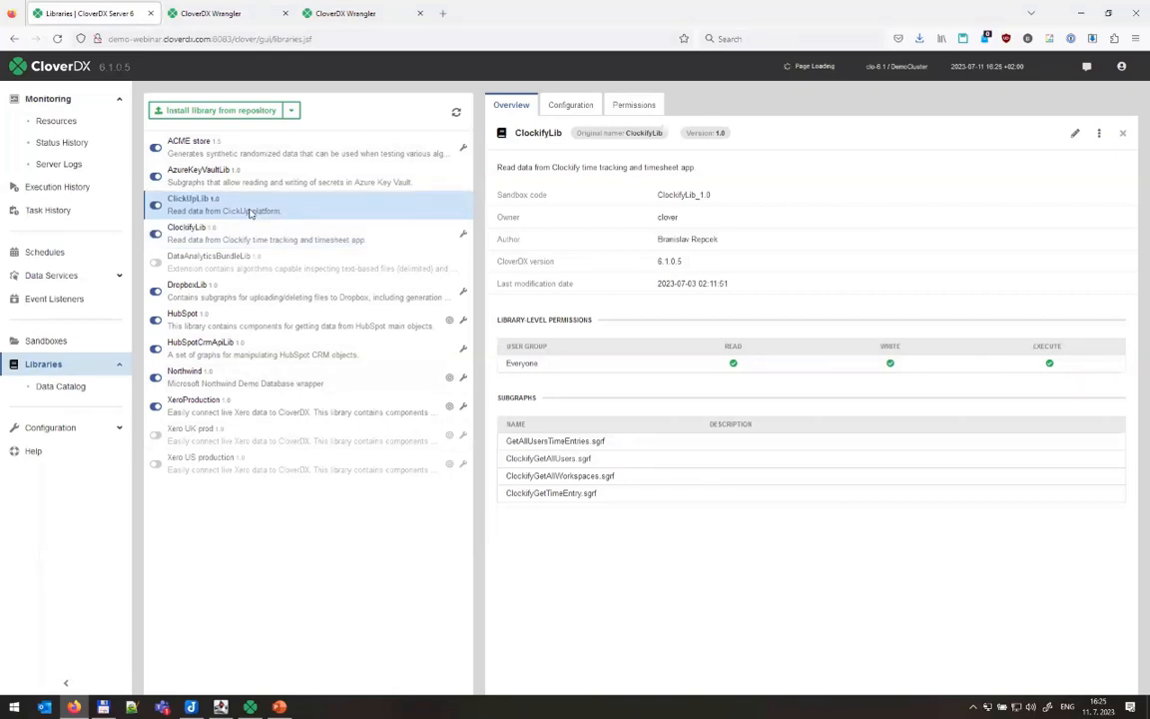
left_click(618, 116)
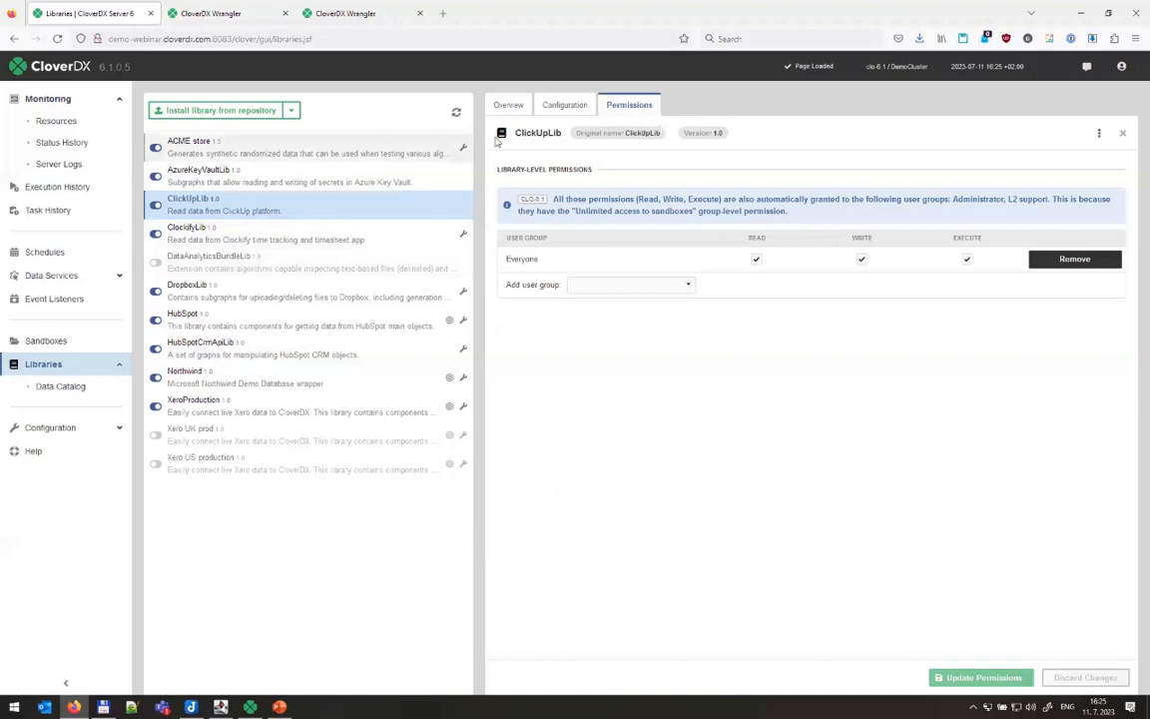
left_click(567, 105)
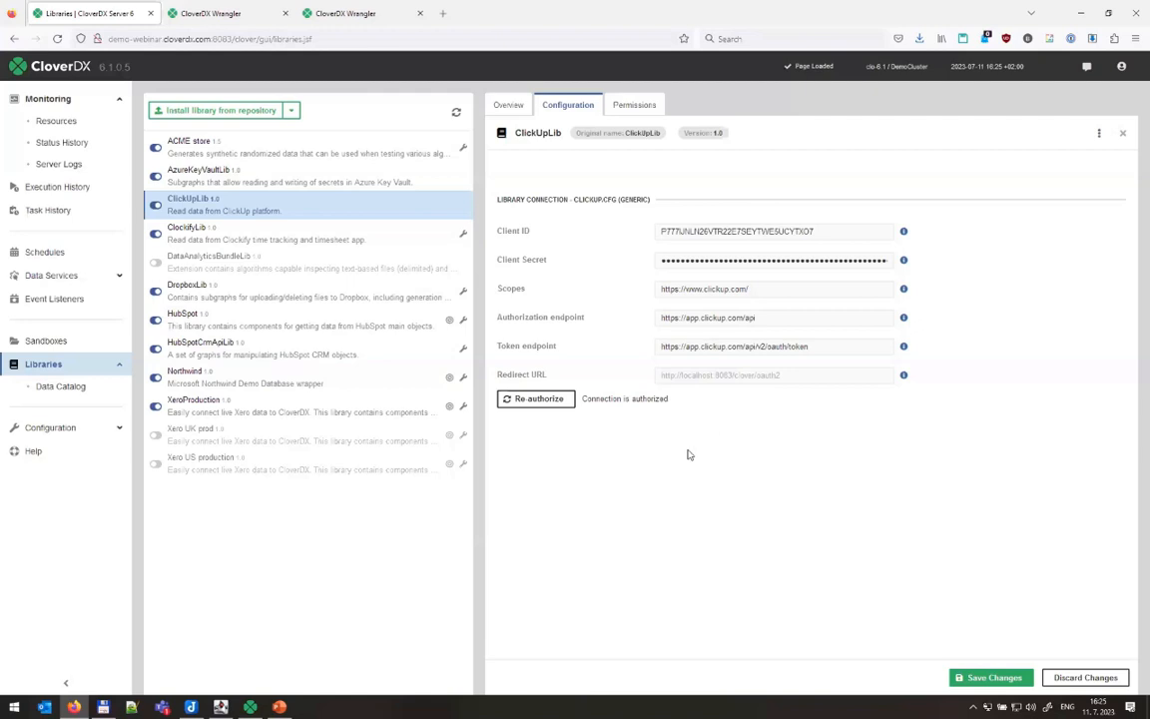
Re-authorize the ClickUpLib connection by allowing the blocked pop-up, connecting the SE team workspace in ClickUp and closing the confirmation page
left_click(563, 400)
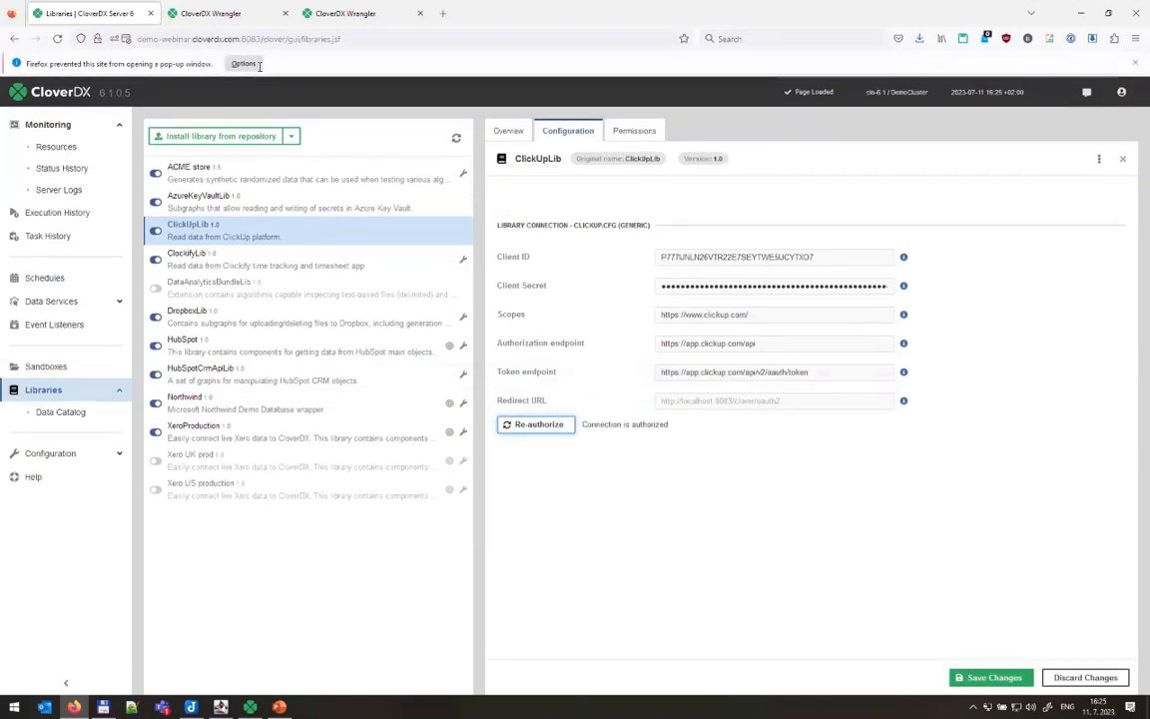
left_click(242, 63)
left_click(262, 141)
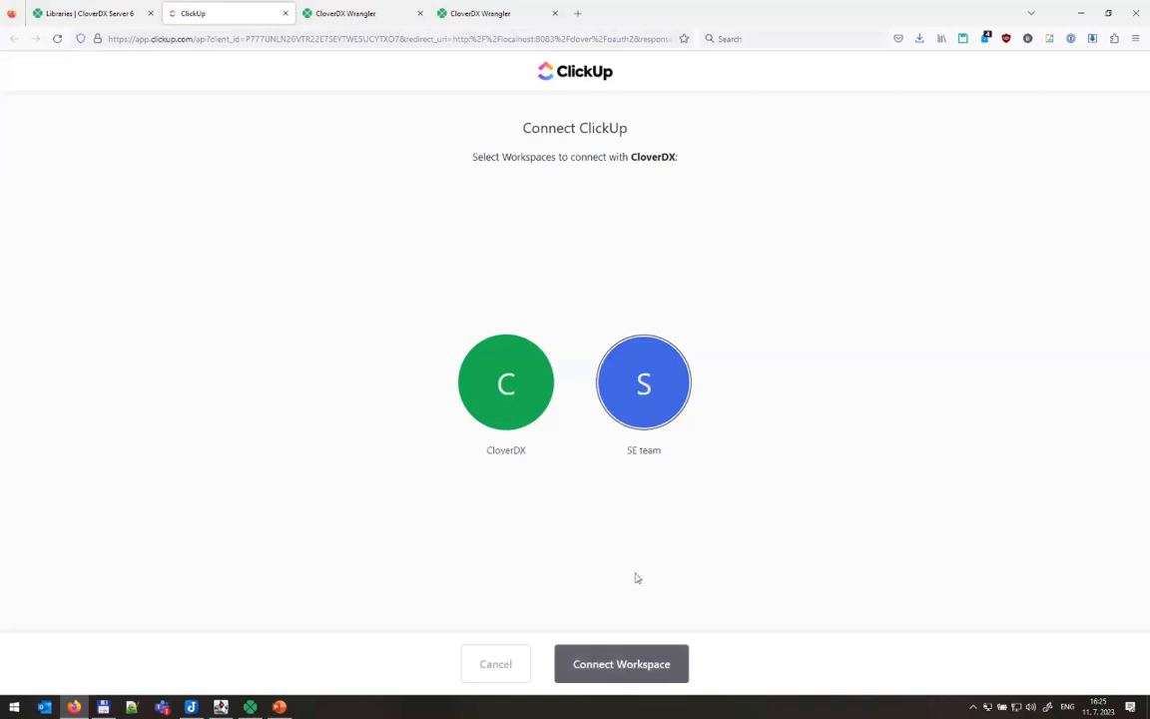
left_click(623, 662)
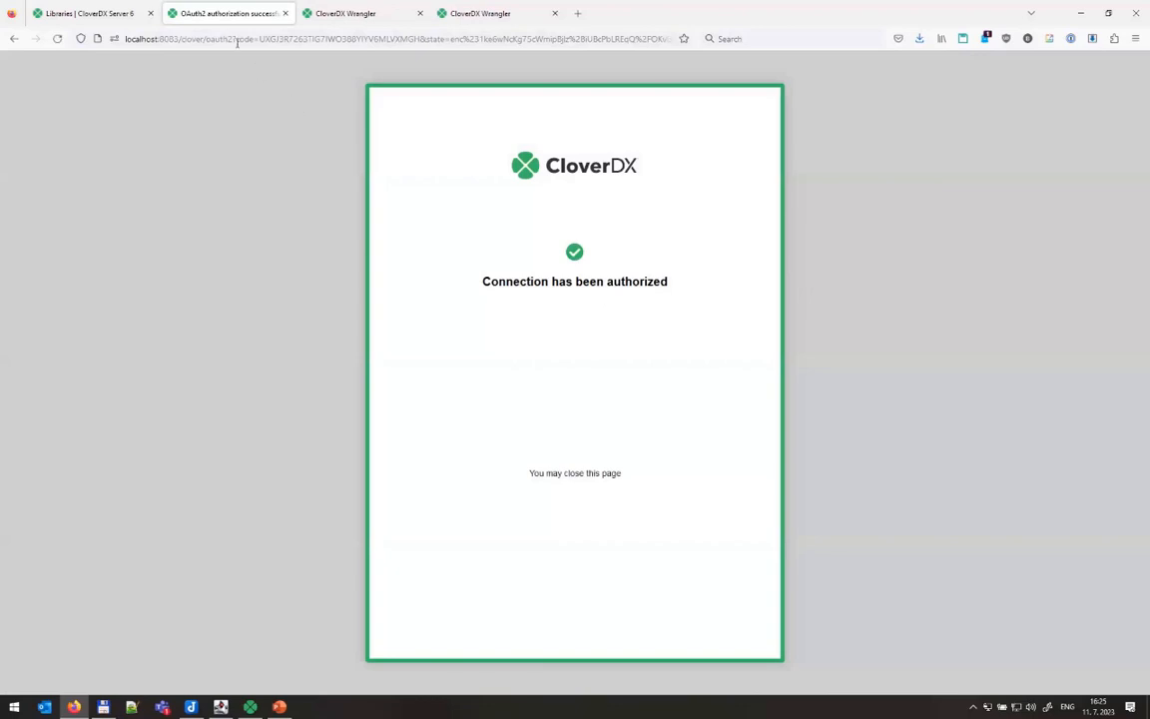
middle_click(236, 17)
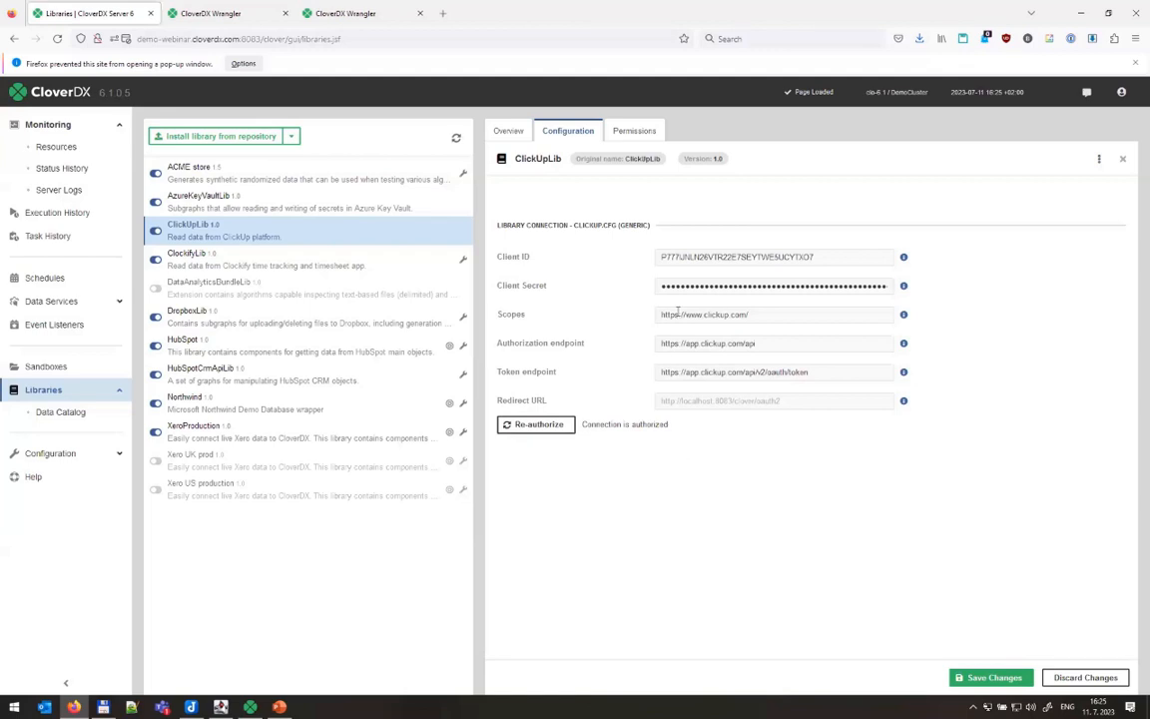
Review the library-level permissions of ClickUpLib and the HubSpot library's permissions for its data source connectors
left_click(640, 130)
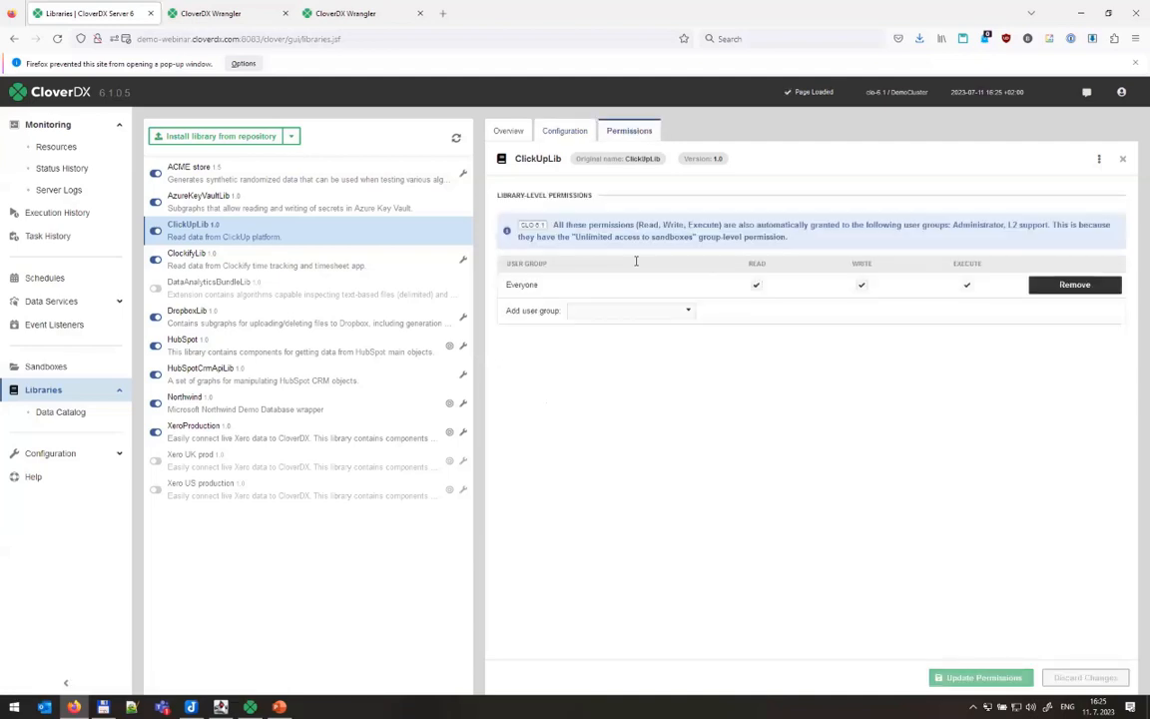
left_click(250, 342)
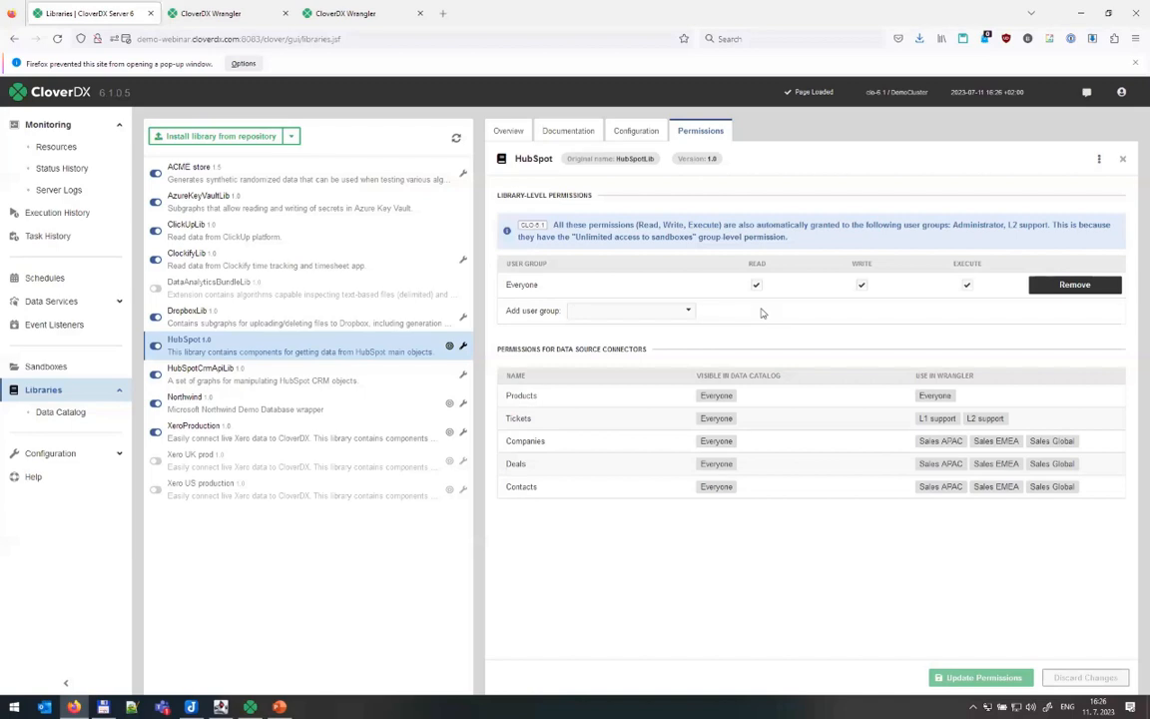
Try preparing Read and Write permissions for L1 support on the HubSpot library and removing the Everyone group, and discard the changes
left_click(688, 310)
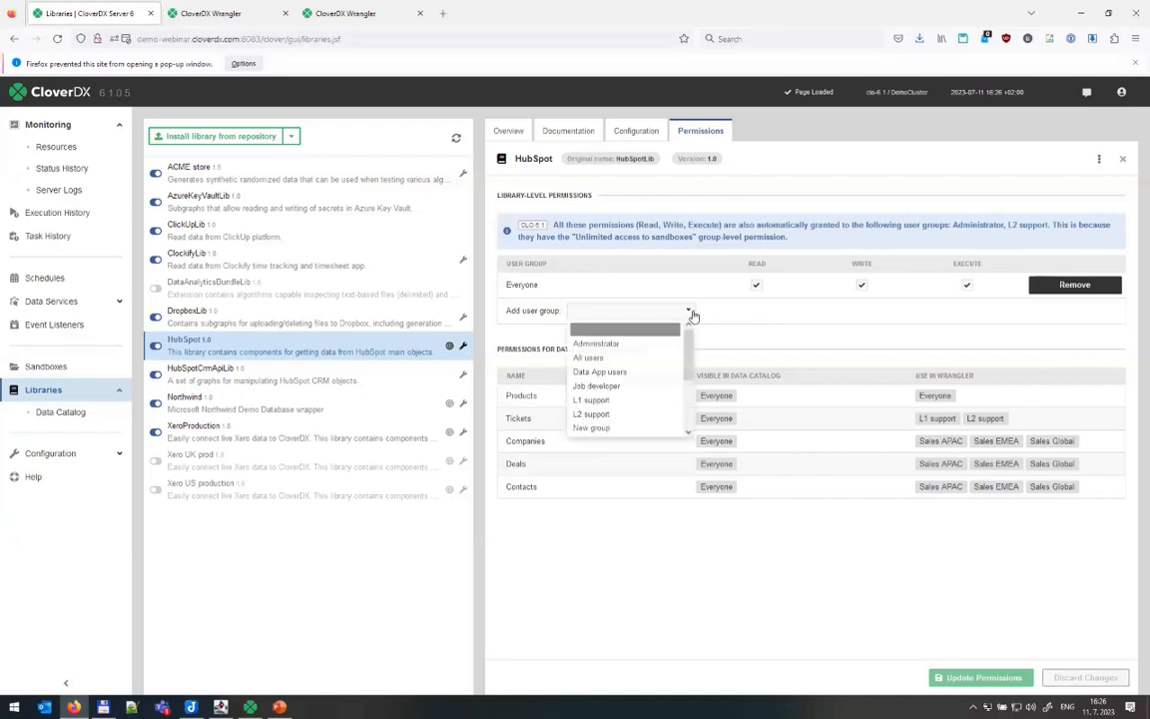
left_click(636, 402)
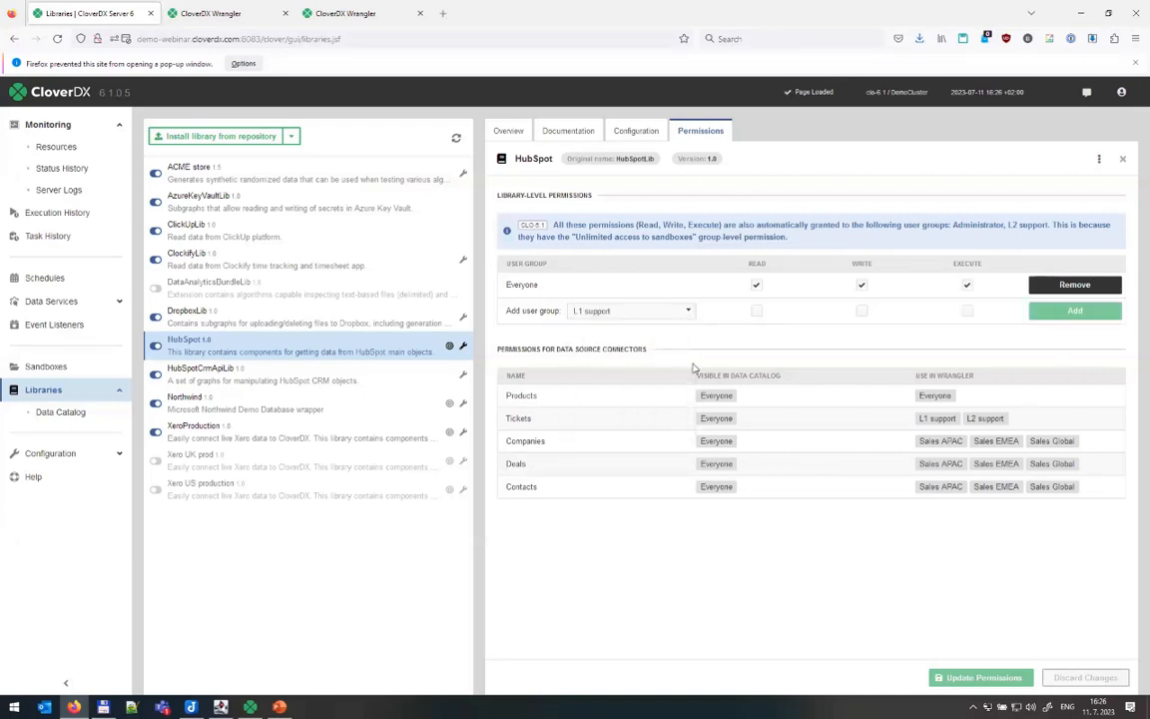
left_click(756, 311)
left_click(861, 311)
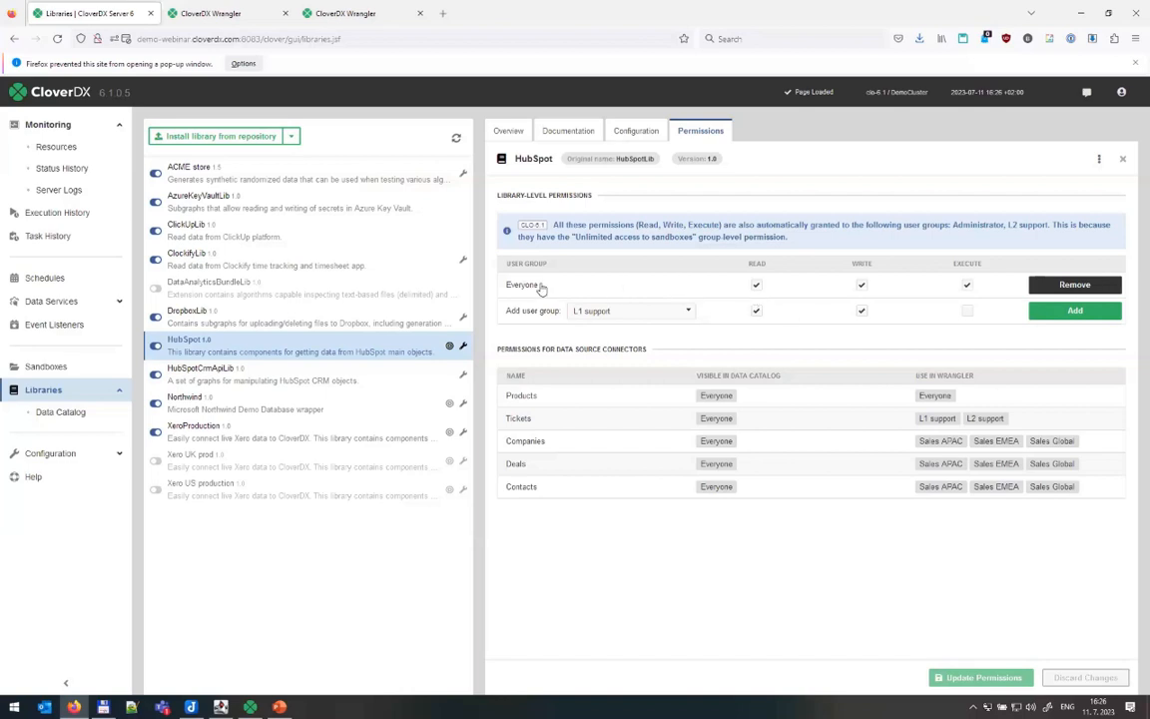
left_click(1034, 284)
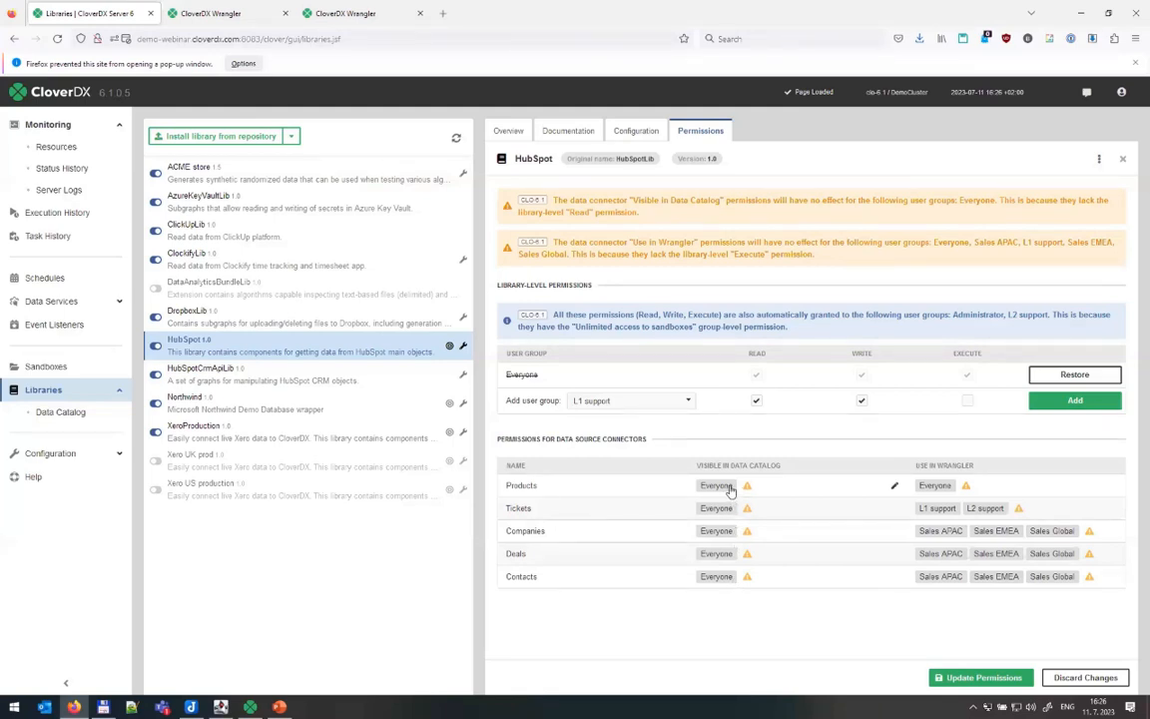
mouse_move(748, 488)
left_click(1085, 678)
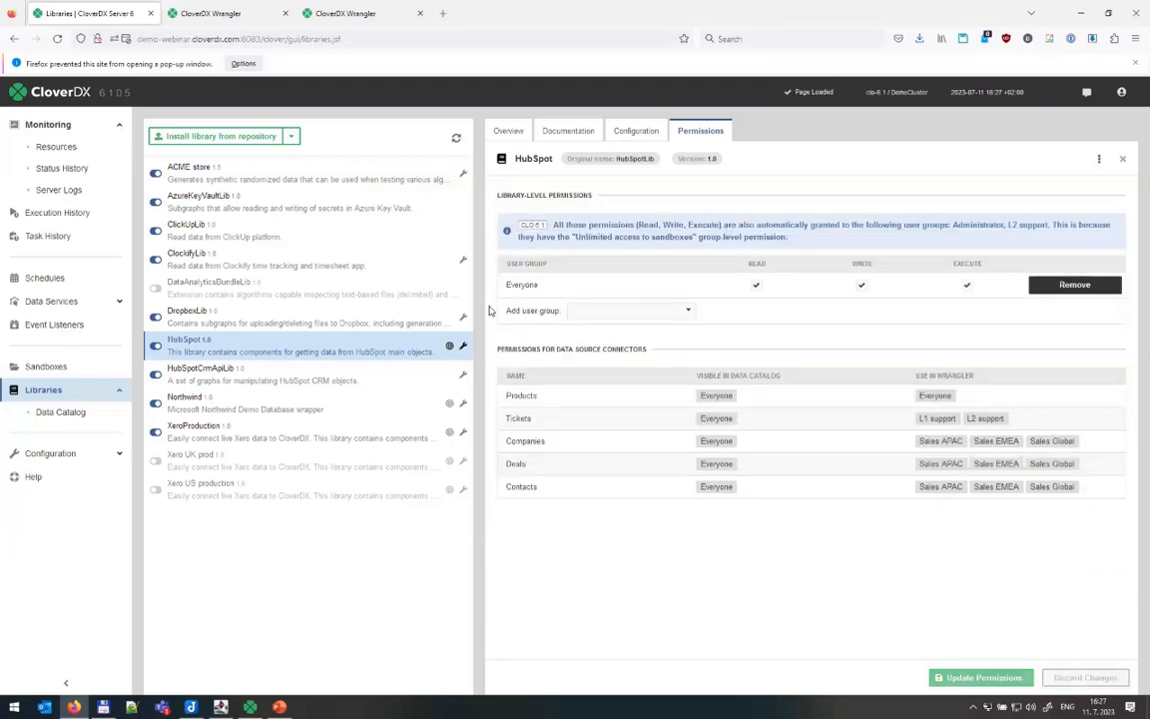
Open the execution history and examine the record counts tracked for the successful Complete invoices in USD + late fees run
left_click(88, 224)
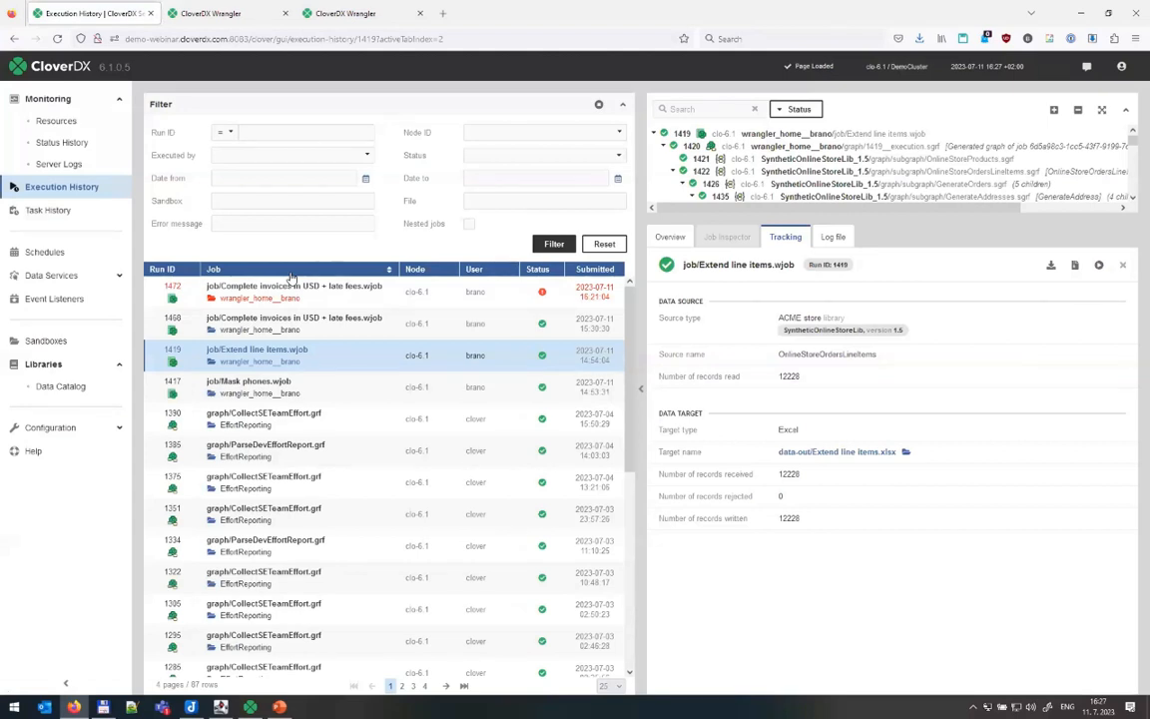
left_click(289, 334)
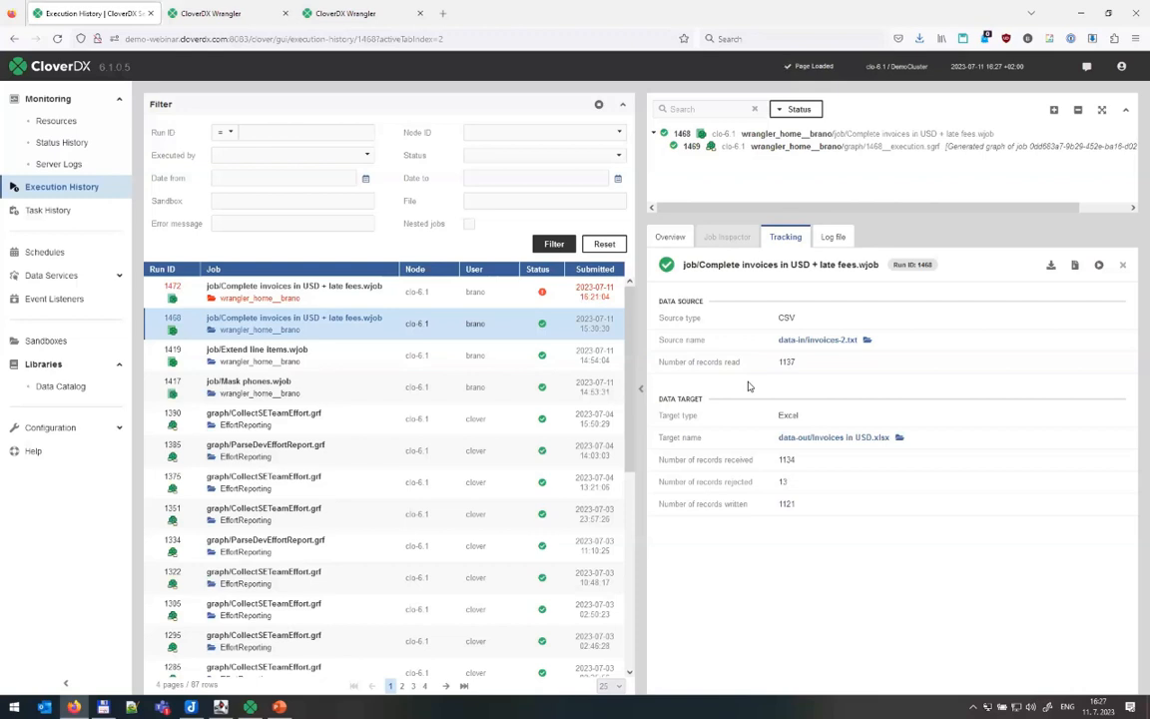
double_click(784, 504)
double_click(776, 482)
left_click_drag(796, 504, 780, 504)
left_click(783, 505)
Check the Extend line items run's tracking, open its target file Extend line items.xlsx in the sandbox and look through the data-out files
left_click(329, 387)
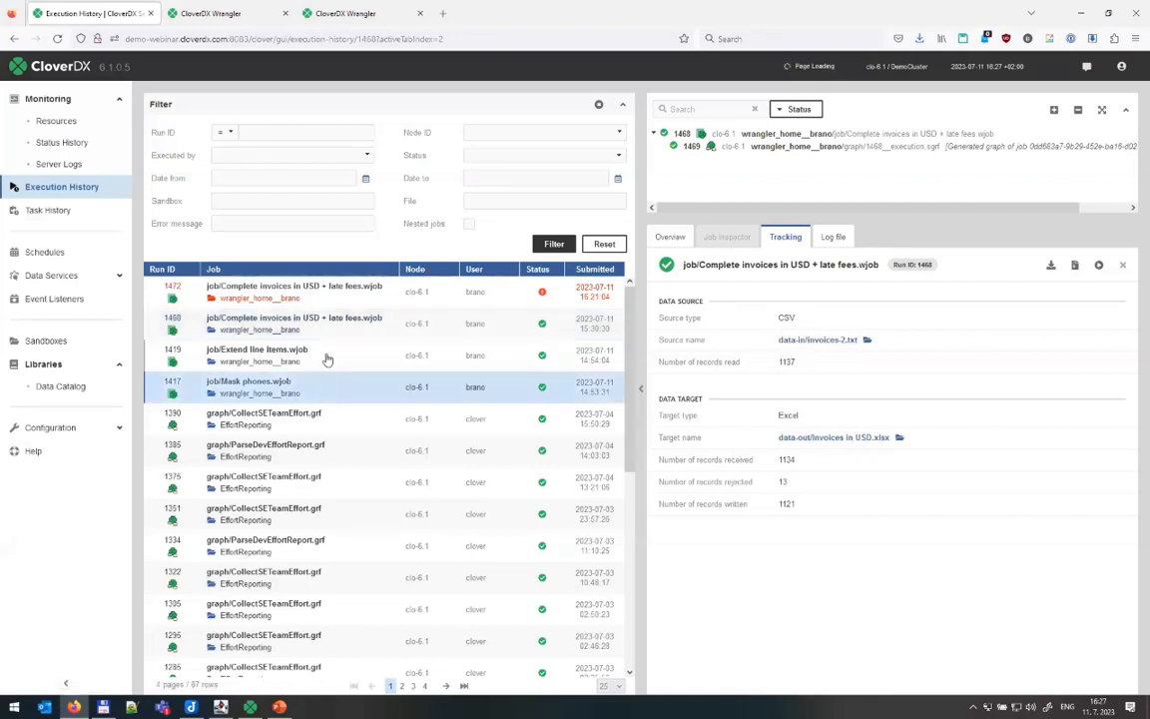
left_click(336, 356)
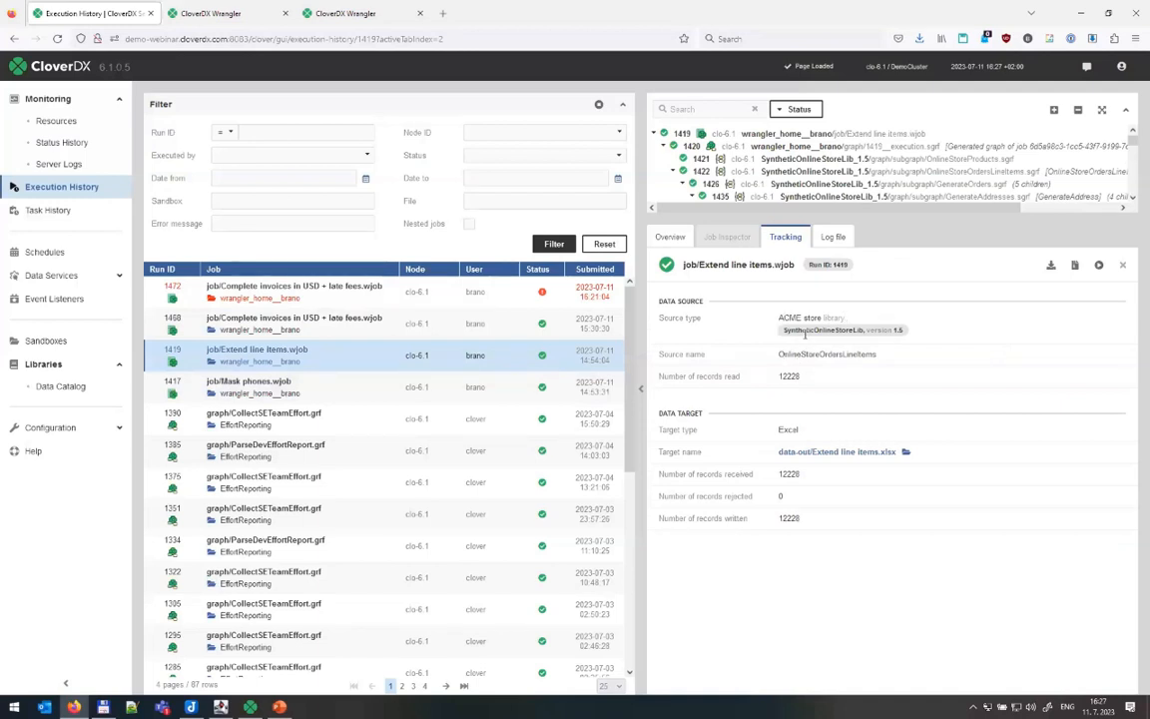
left_click(831, 450)
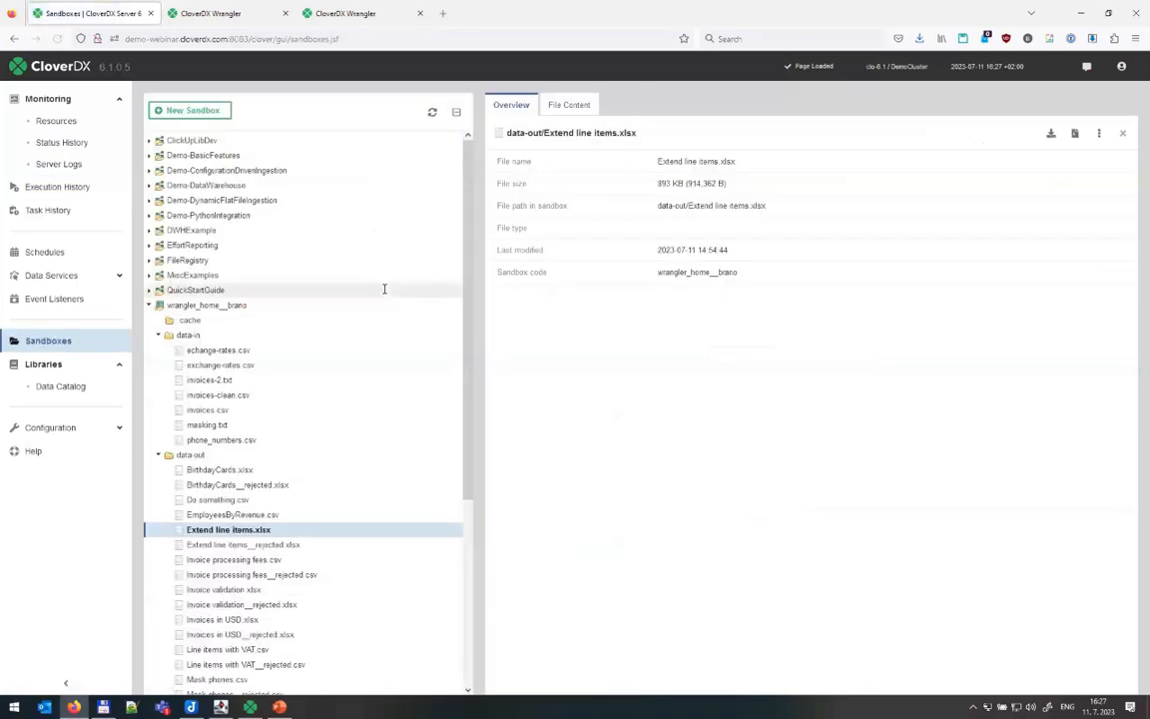
scroll(254, 400, "down", 3)
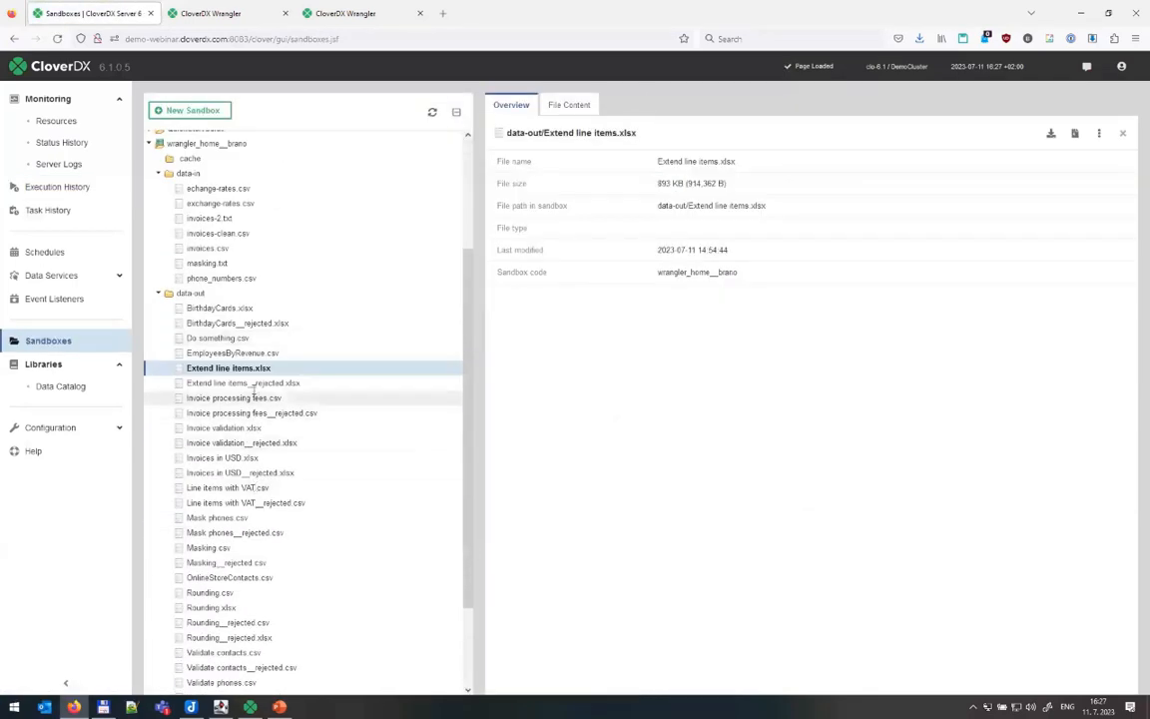